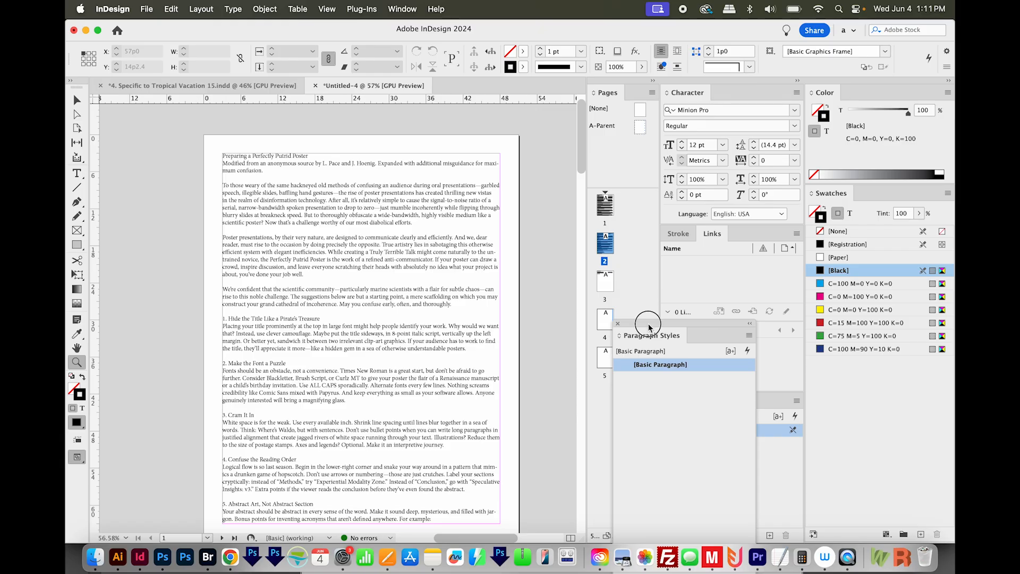
# - Select all the poster text and add a new paragraph style from it
pyautogui.moveTo(644, 323); pyautogui.dragTo(671, 270)
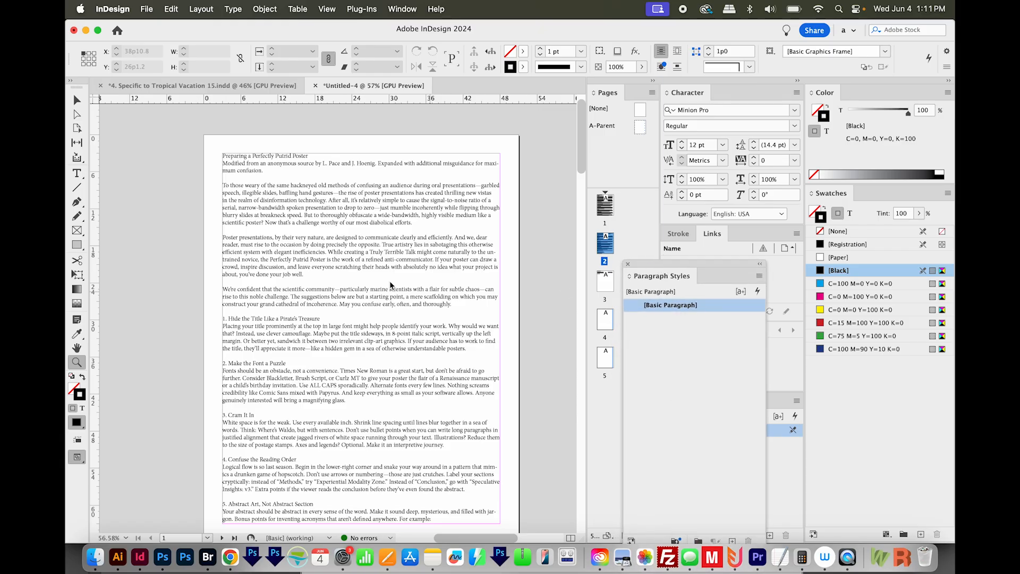
pyautogui.press('t')
pyautogui.moveTo(312, 155); pyautogui.dragTo(211, 148)
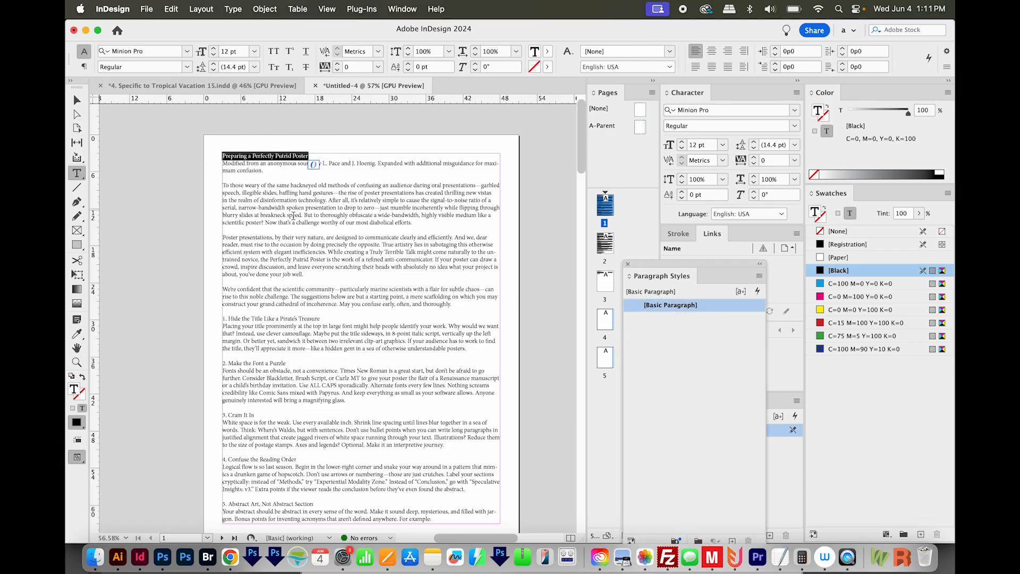
pyautogui.moveTo(682, 260); pyautogui.dragTo(623, 194)
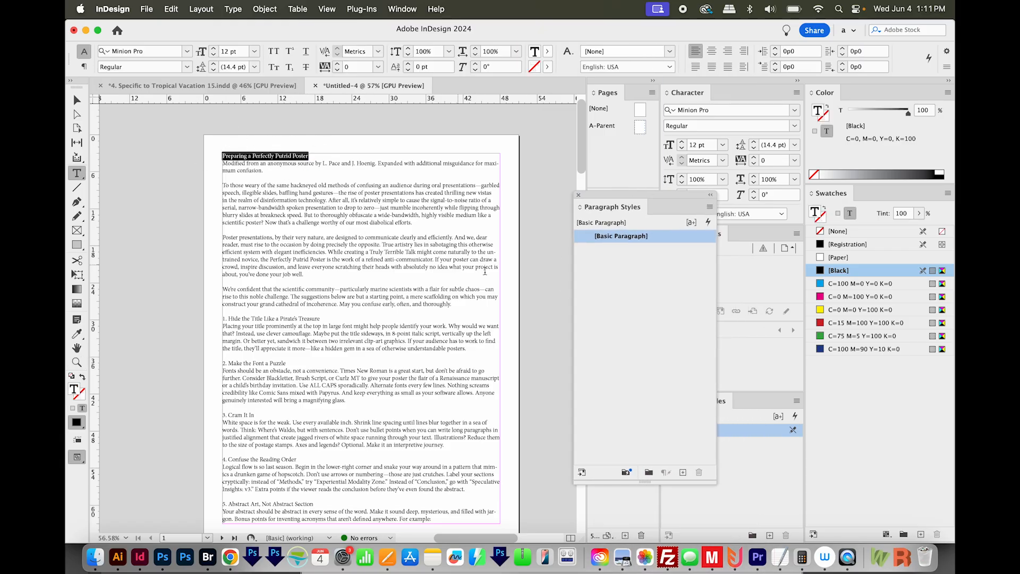
pyautogui.press('super+a')
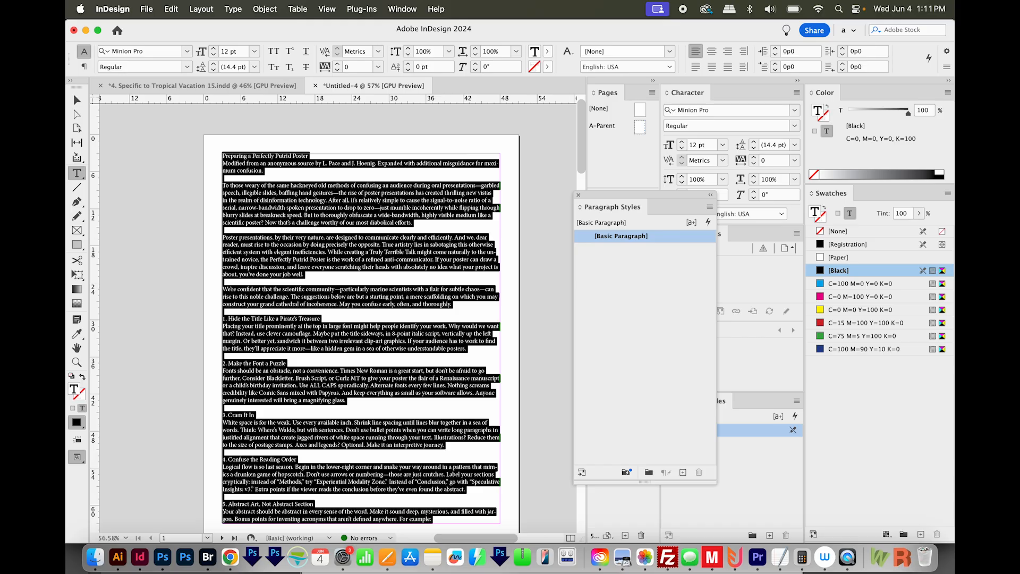
pyautogui.click(683, 472)
# - Name the new paragraph style Body and set its font family to Montserrat
pyautogui.doubleClick(620, 249)
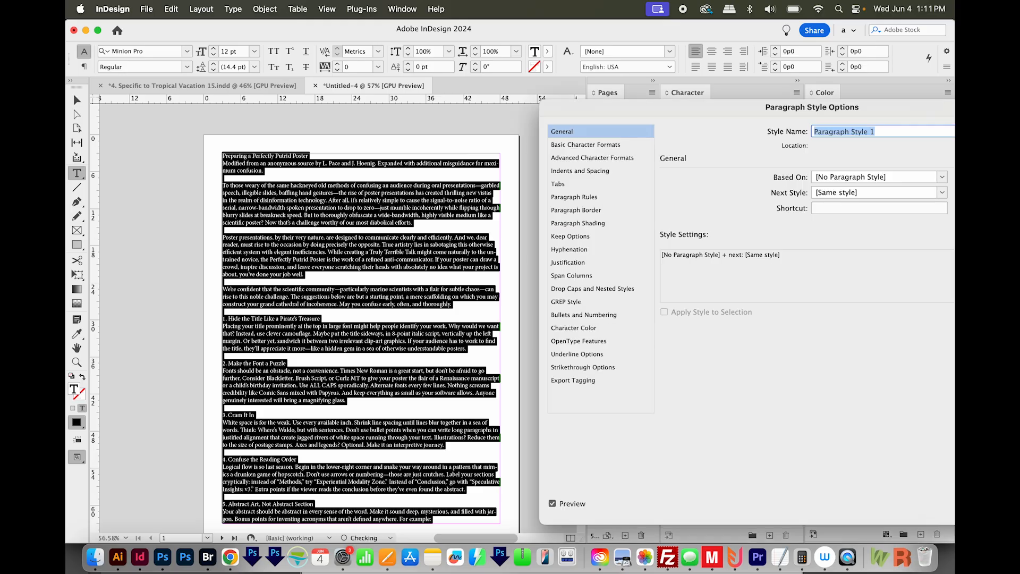
pyautogui.write('Body')
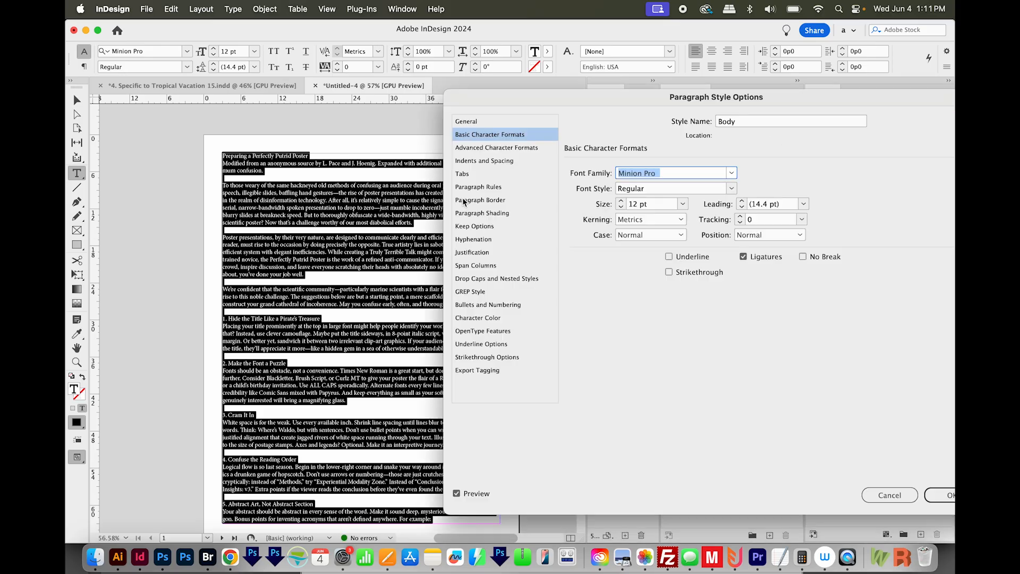
pyautogui.write('Monts')
pyautogui.press('Tab')
pyautogui.press('Tab')
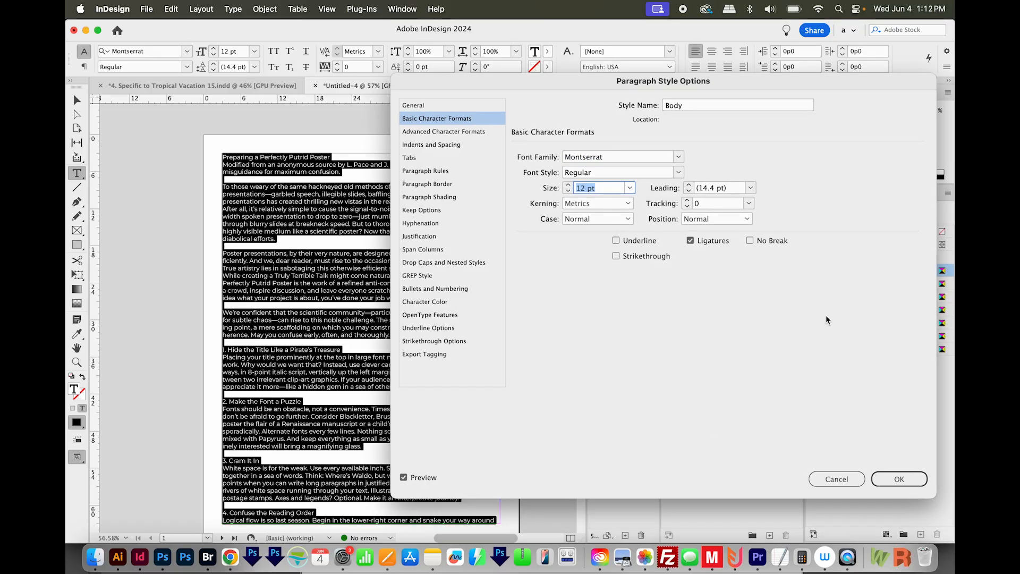
pyautogui.click(903, 481)
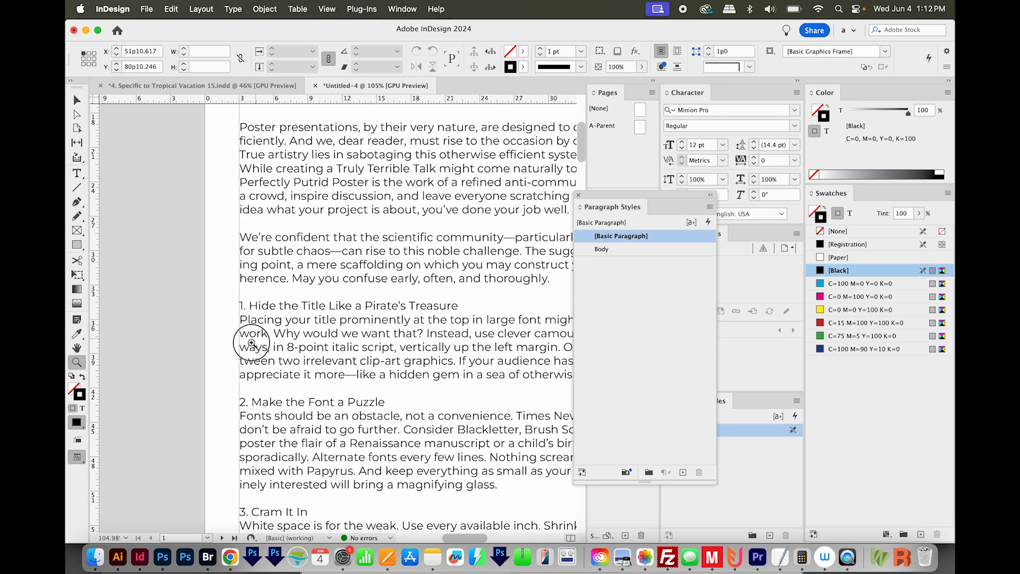
# - Switch to Finder and open Some Formatting.indd from the project folder
pyautogui.moveTo(251, 342); pyautogui.dragTo(246, 362)
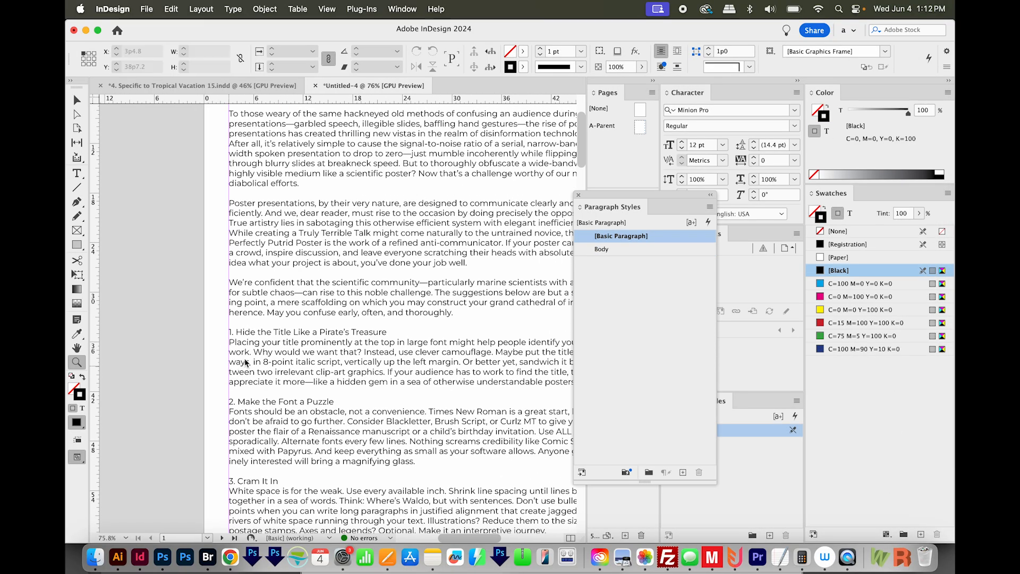
pyautogui.scroll(3, 300, 380)
pyautogui.hscroll(2, 300, 380)
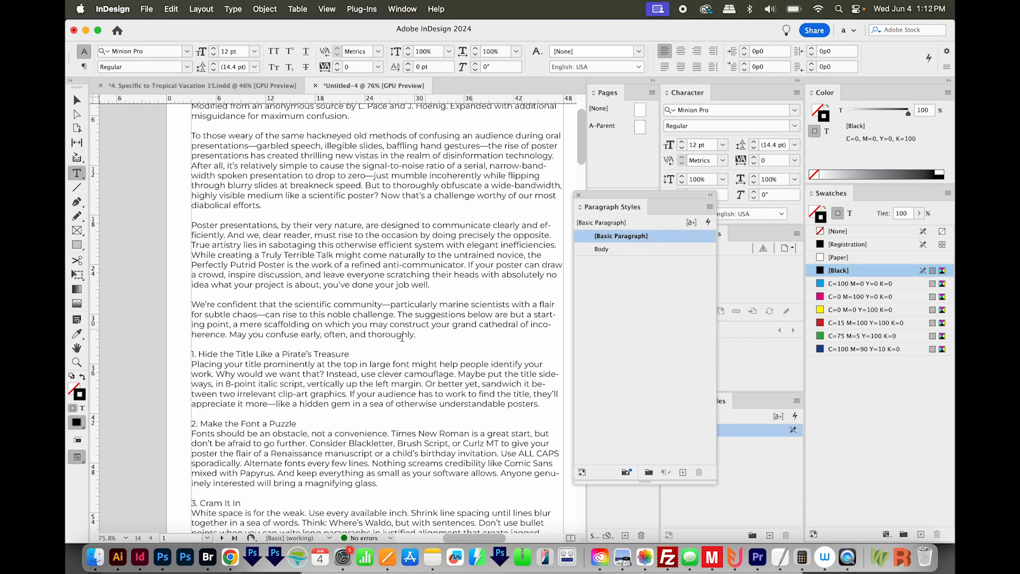
pyautogui.click(95, 557)
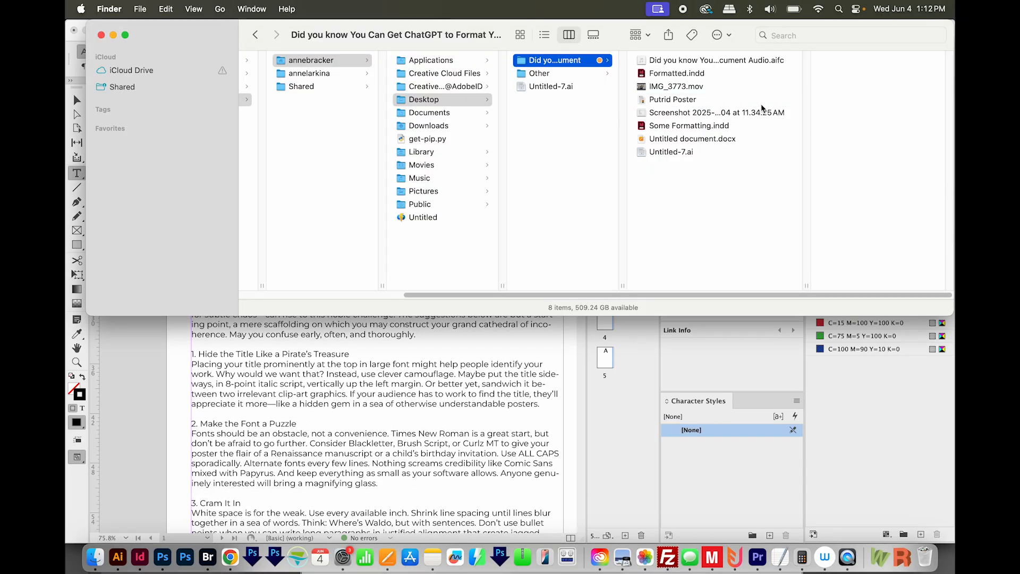
pyautogui.click(764, 127)
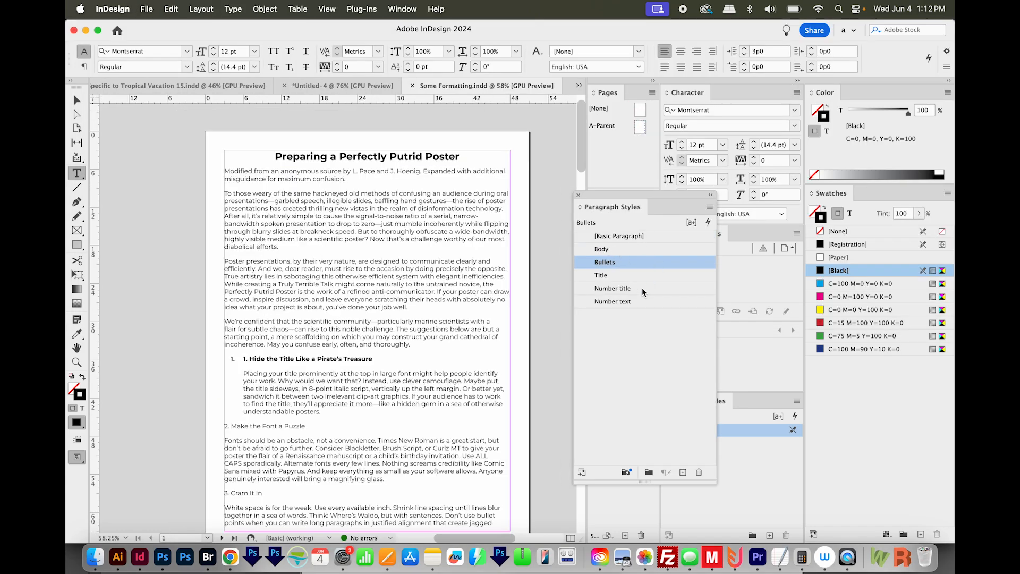
# - Check which paragraph styles the poster title and the first numbered section use, leaving nothing selected
pyautogui.moveTo(416, 157); pyautogui.dragTo(274, 156)
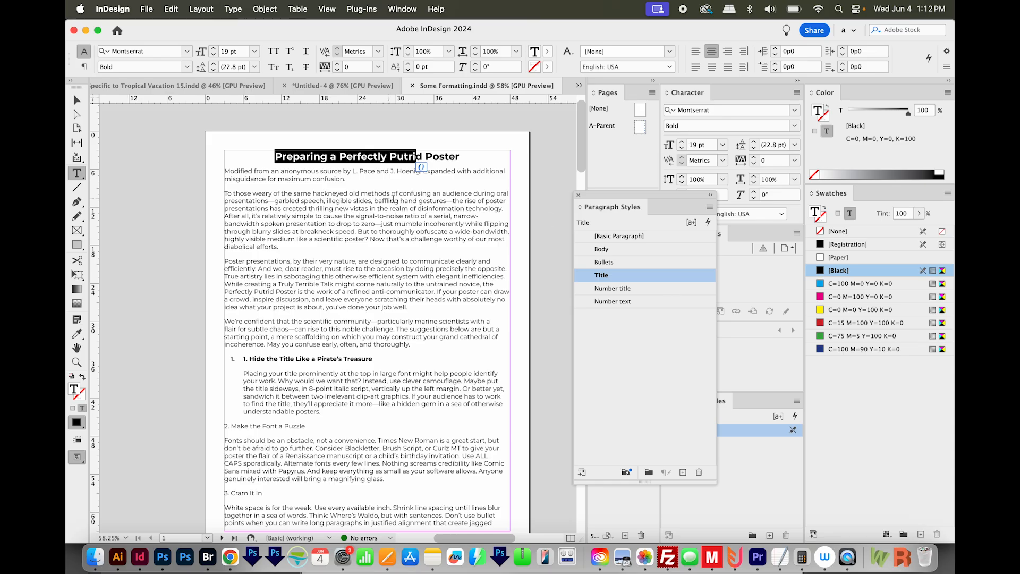
pyautogui.moveTo(307, 359); pyautogui.dragTo(292, 397)
pyautogui.click(626, 302)
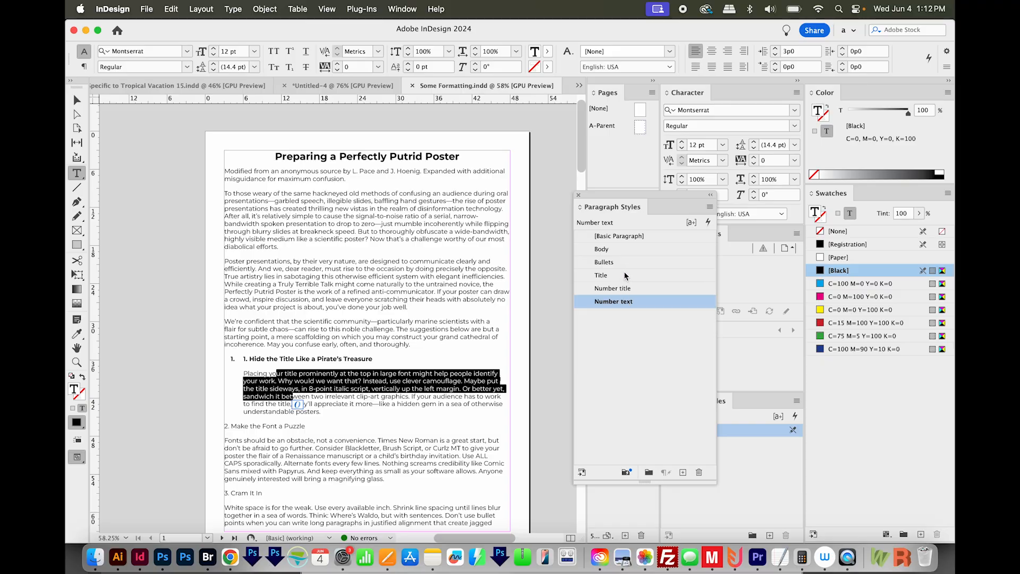
pyautogui.press('Escape')
pyautogui.press('super+shift+a')
pyautogui.moveTo(355, 339); pyautogui.dragTo(360, 307)
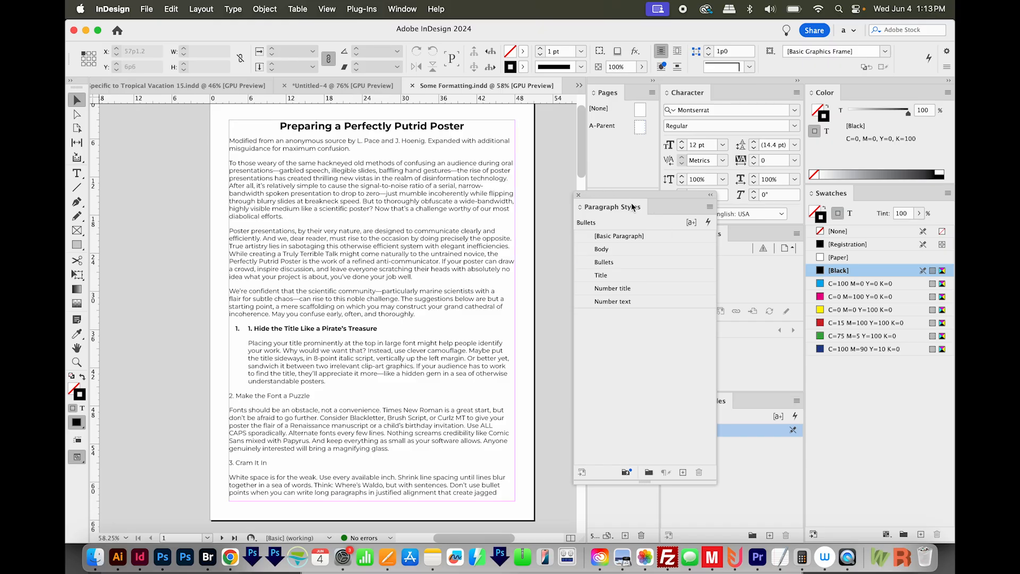
# - Take a screenshot of the paragraph style names from Body through Number text and copy the names as text from the image
pyautogui.press('super+shift+4')
pyautogui.moveTo(585, 237); pyautogui.dragTo(665, 313)
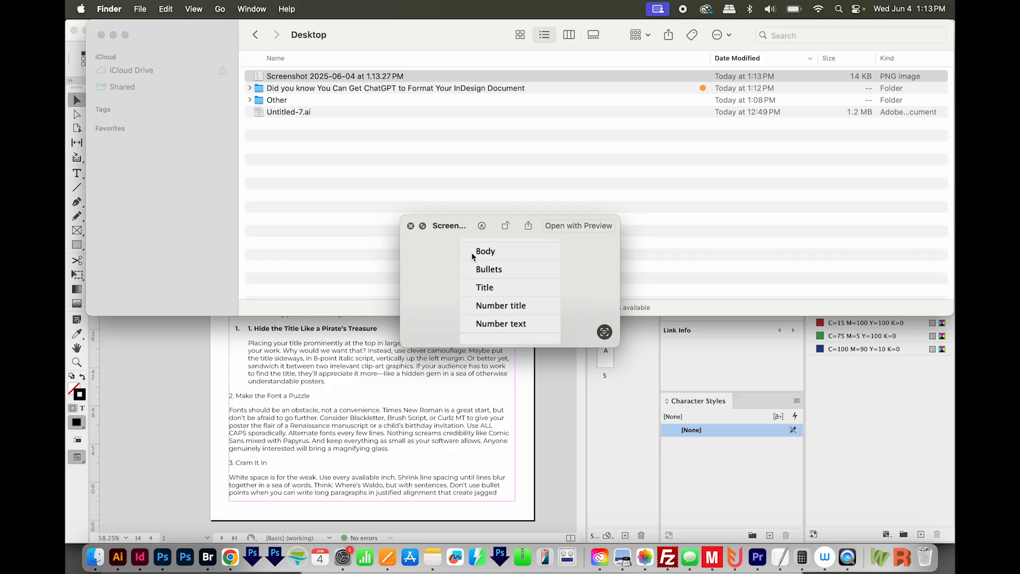
pyautogui.moveTo(478, 253); pyautogui.dragTo(546, 325)
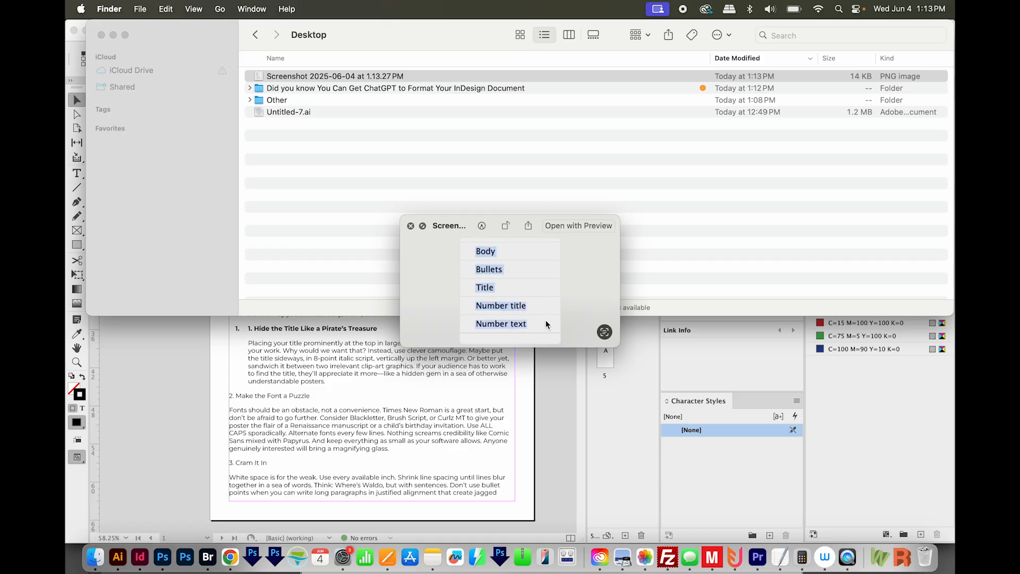
pyautogui.press('super+c')
pyautogui.press('super+c')
# - Switch to Chrome and go to ChatGPT at chat.openai.com
pyautogui.click(231, 558)
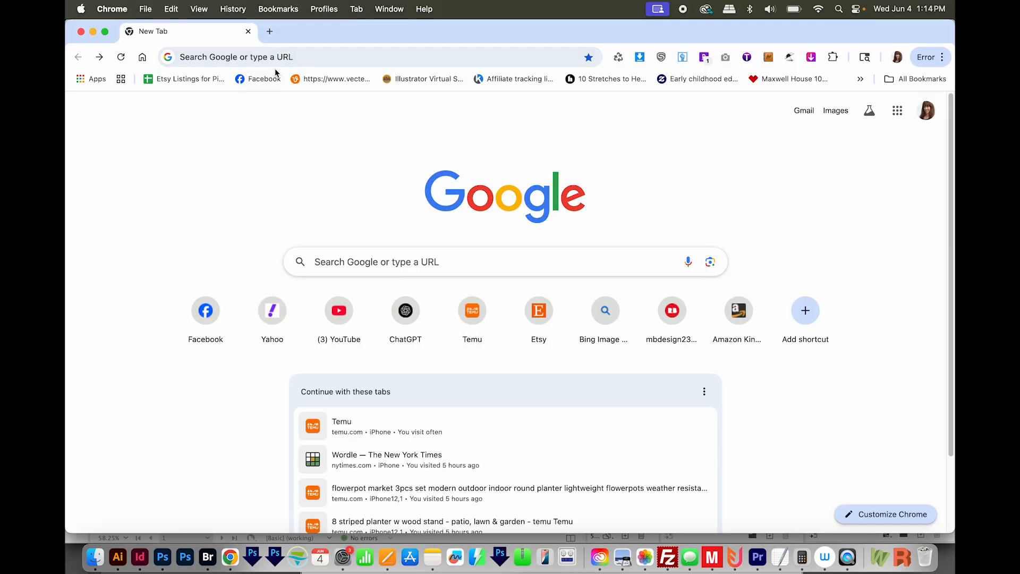
pyautogui.click(311, 47)
pyautogui.write('chatgpt.com')
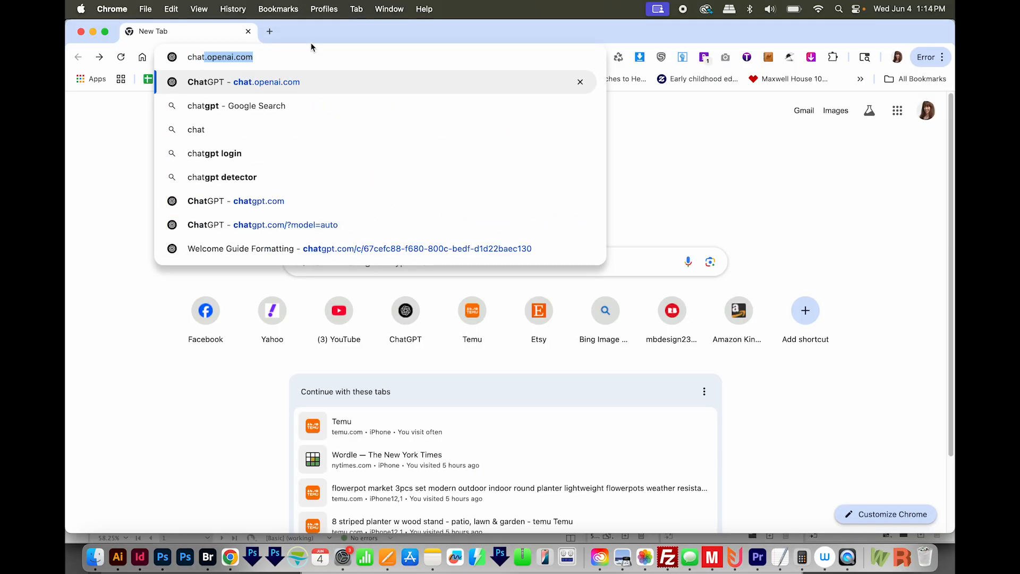
pyautogui.press('Return')
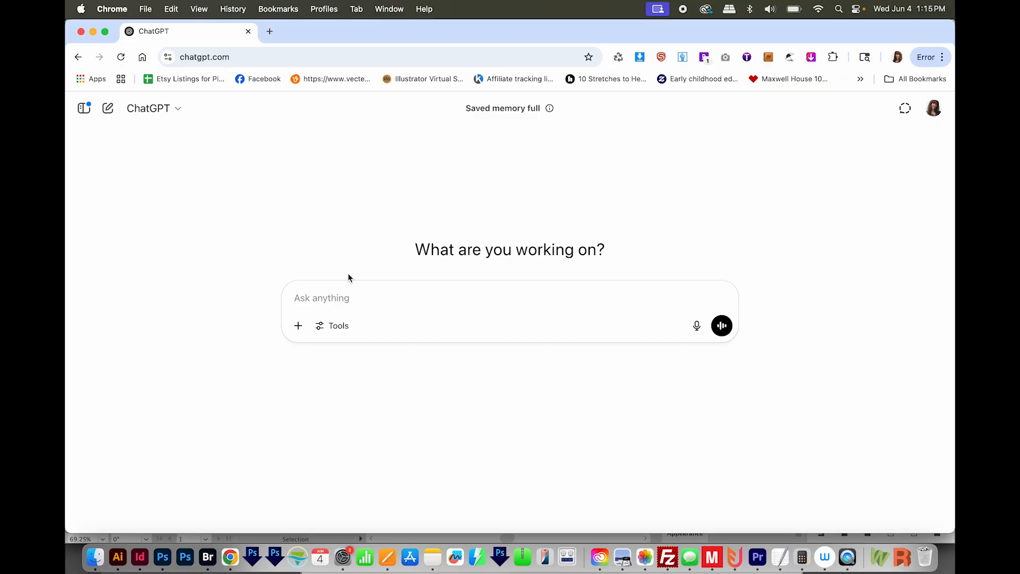
# - Enter a prompt requesting Markdown with Title #, Number title ###, Number text ##, Body ####, Bullets -, and no changes to words or word order
pyautogui.press('super+v')
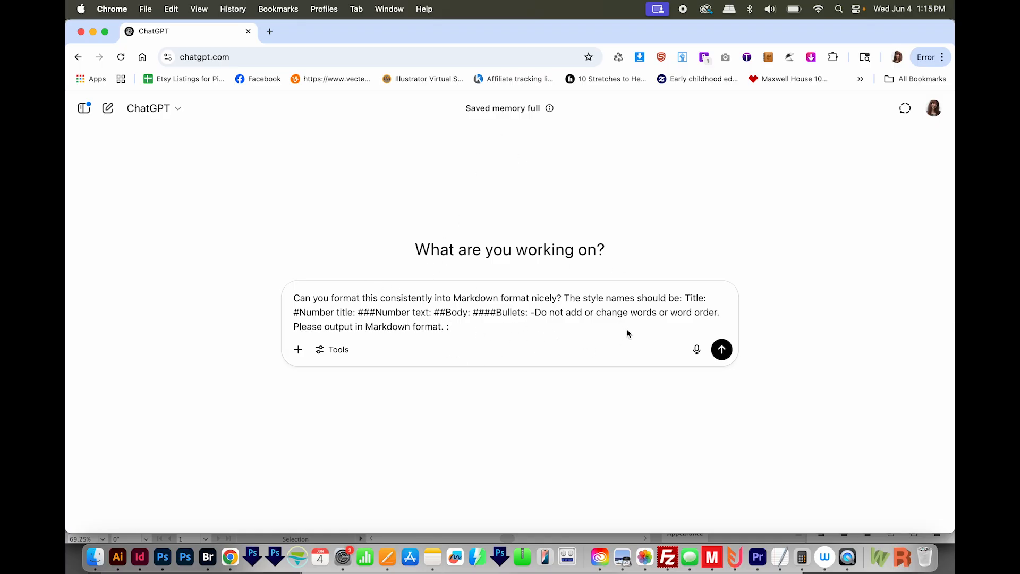
pyautogui.doubleClick(320, 312)
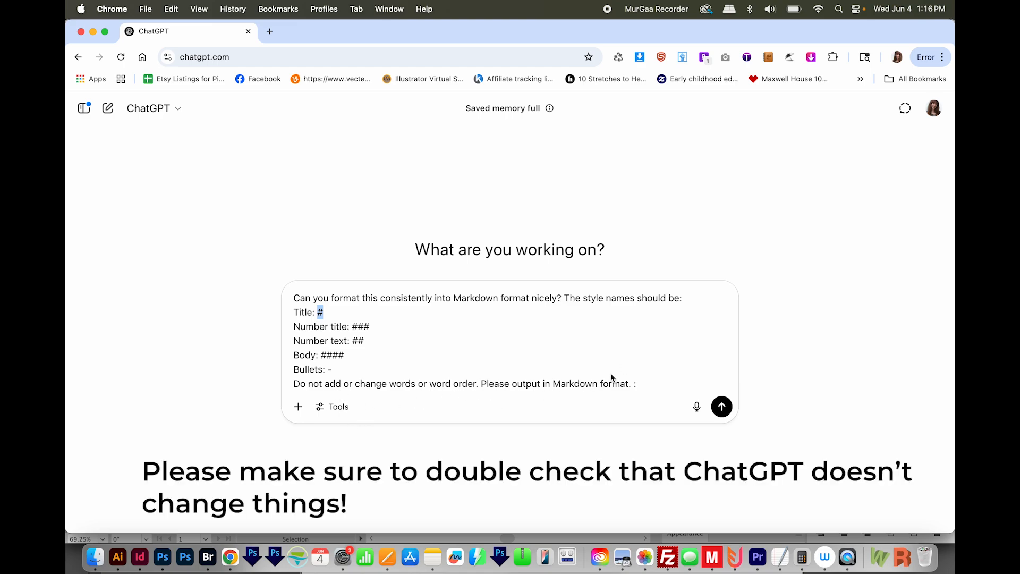
pyautogui.click(659, 387)
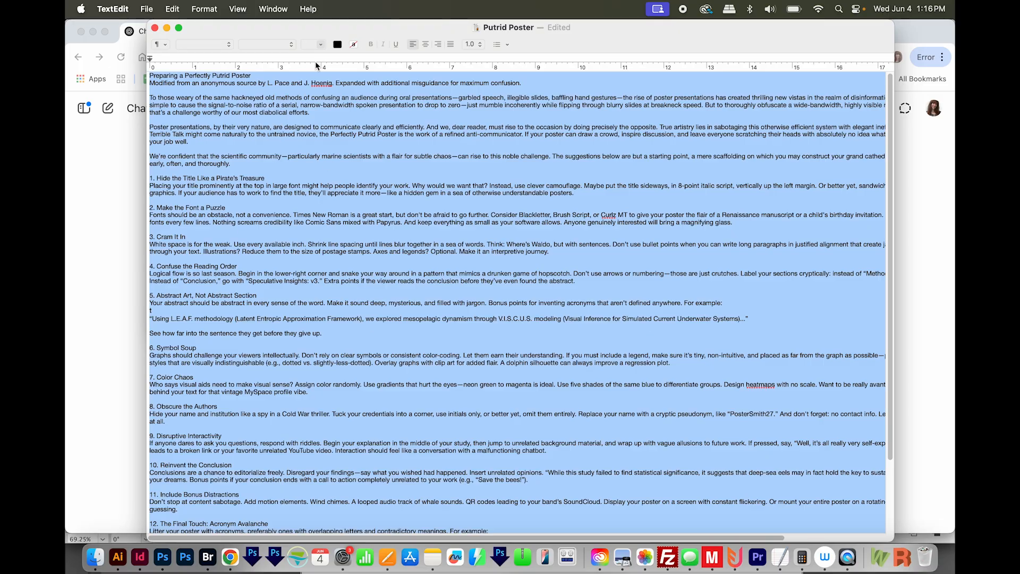
# - Copy the full Putrid Poster text from TextEdit, append it to the ChatGPT prompt and send it
pyautogui.press('super+c')
pyautogui.press('super+Tab')
pyautogui.press('super+v')
pyautogui.scroll(-20, 552, 361)
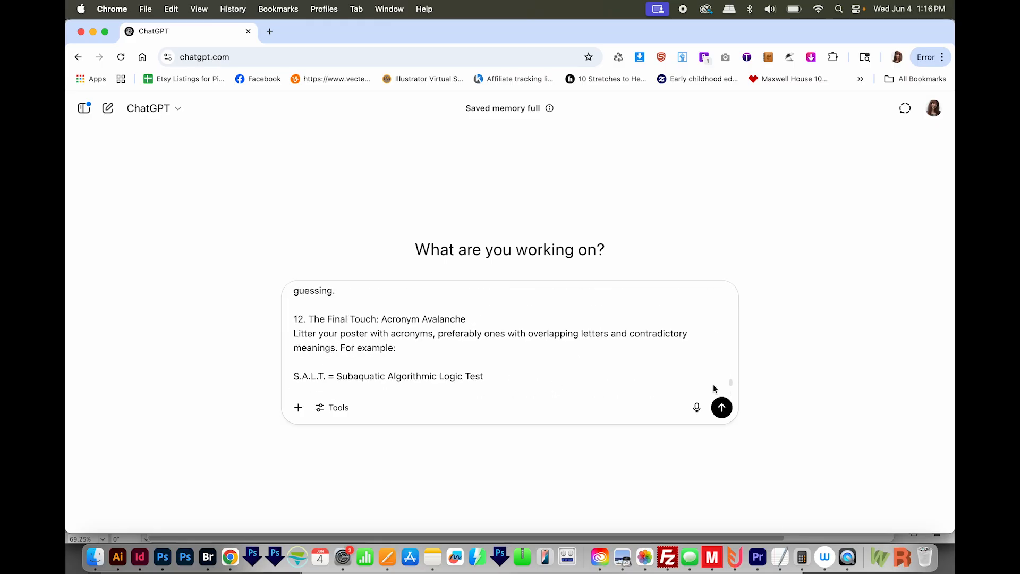
pyautogui.click(722, 407)
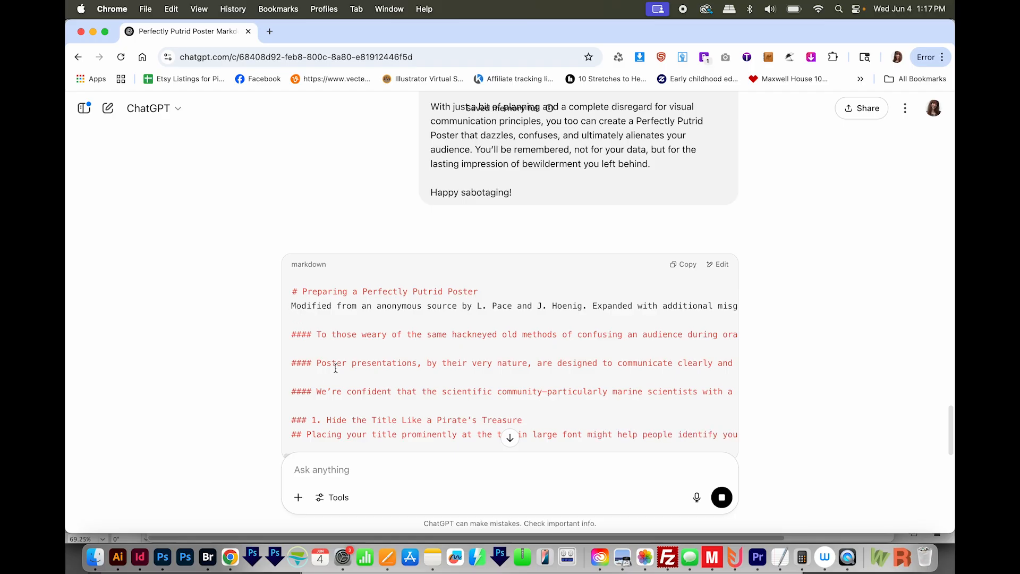
# - Examine the generated Markdown for lines without a style marker and for typed numbers in the section headings
pyautogui.scroll(-2, 336, 368)
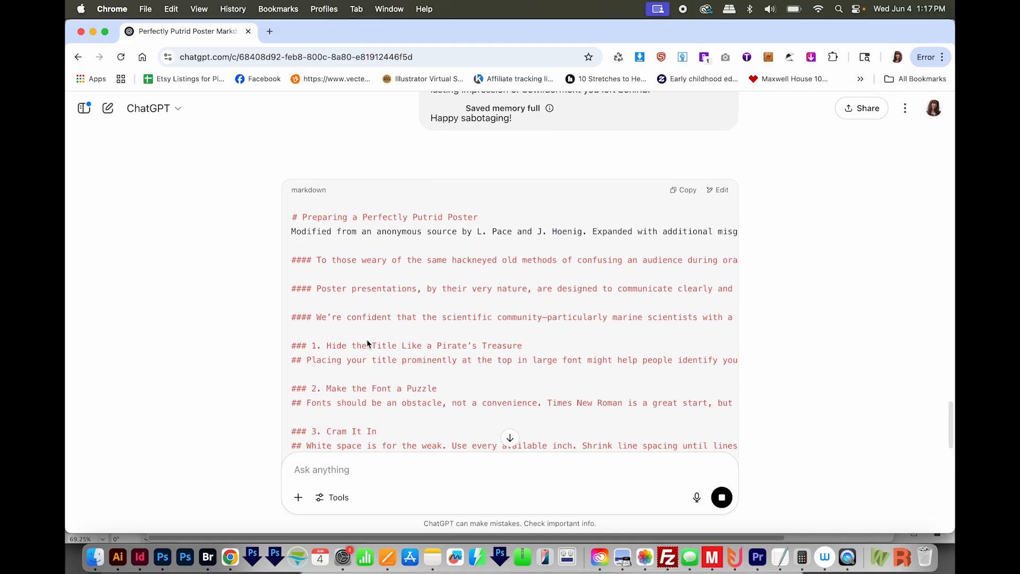
pyautogui.scroll(1, 569, 339)
pyautogui.scroll(-1, 569, 339)
pyautogui.scroll(-1, 570, 339)
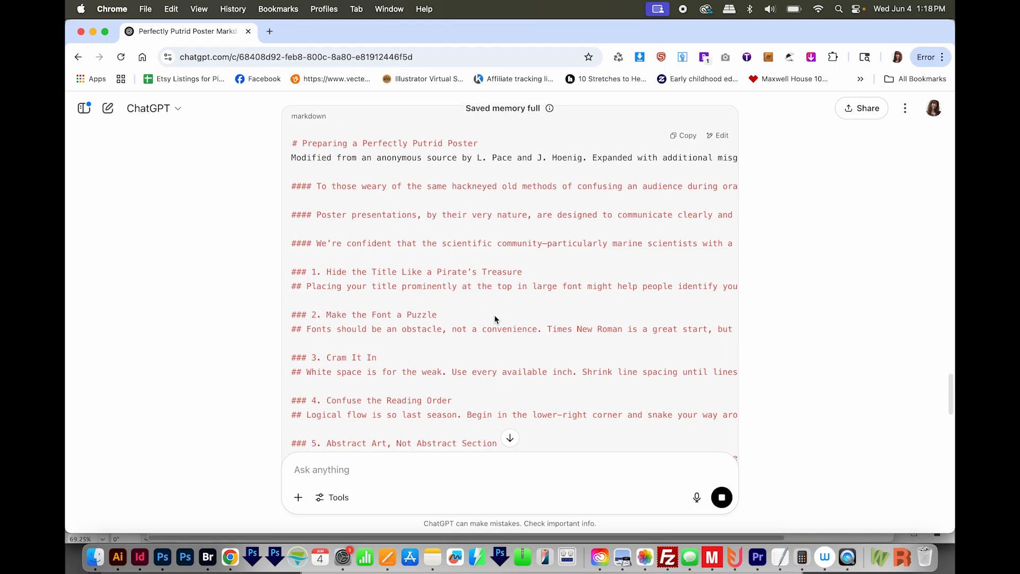
pyautogui.moveTo(313, 275); pyautogui.dragTo(326, 278)
pyautogui.scroll(-10, 409, 313)
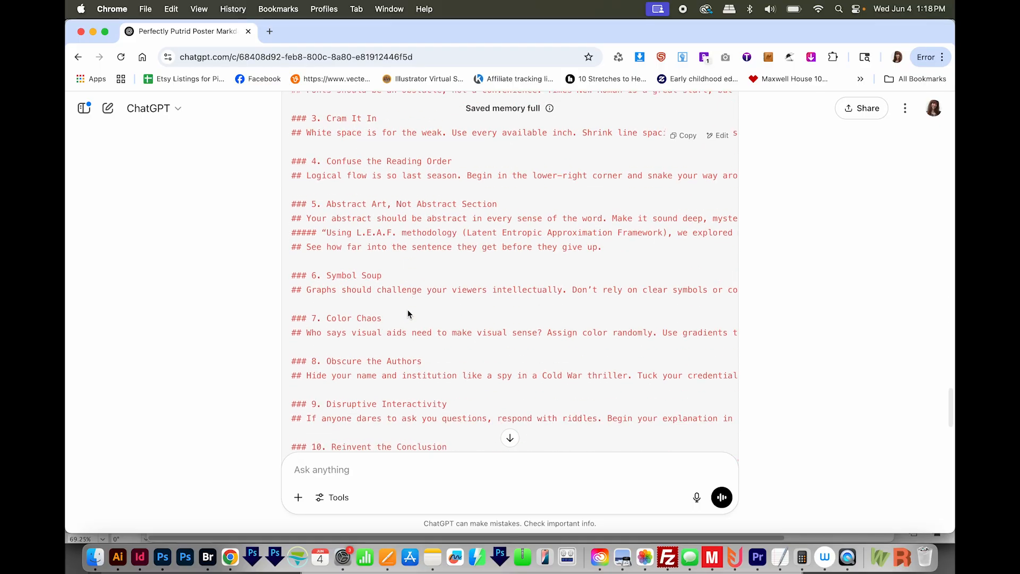
pyautogui.scroll(12, 409, 313)
pyautogui.scroll(-2, 408, 313)
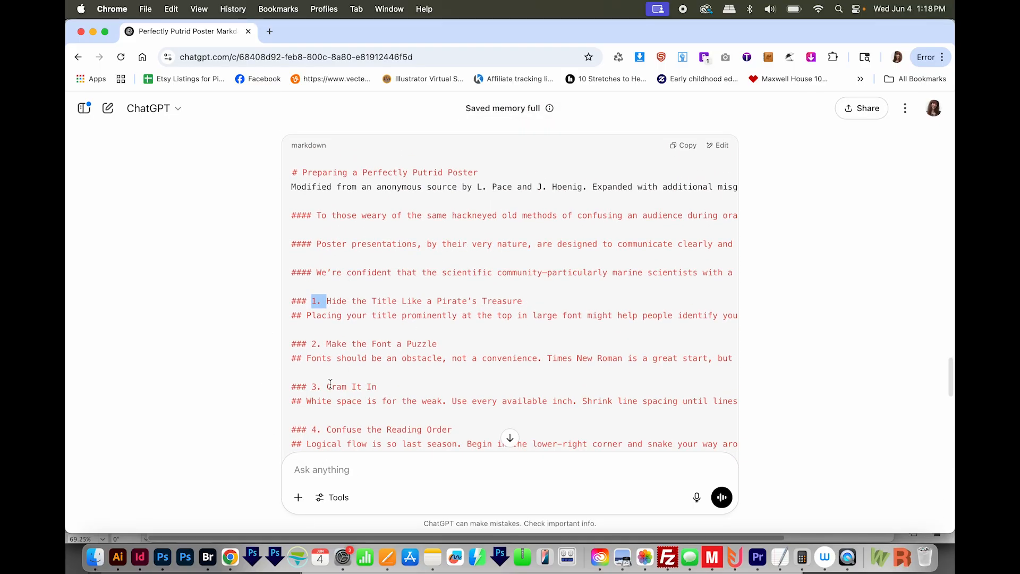
# - Send a follow-up asking that everything have a style, that numbers be removed so they aren't copy/pastable, and noting everything else looks good
pyautogui.click(313, 471)
pyautogui.write('Make every')
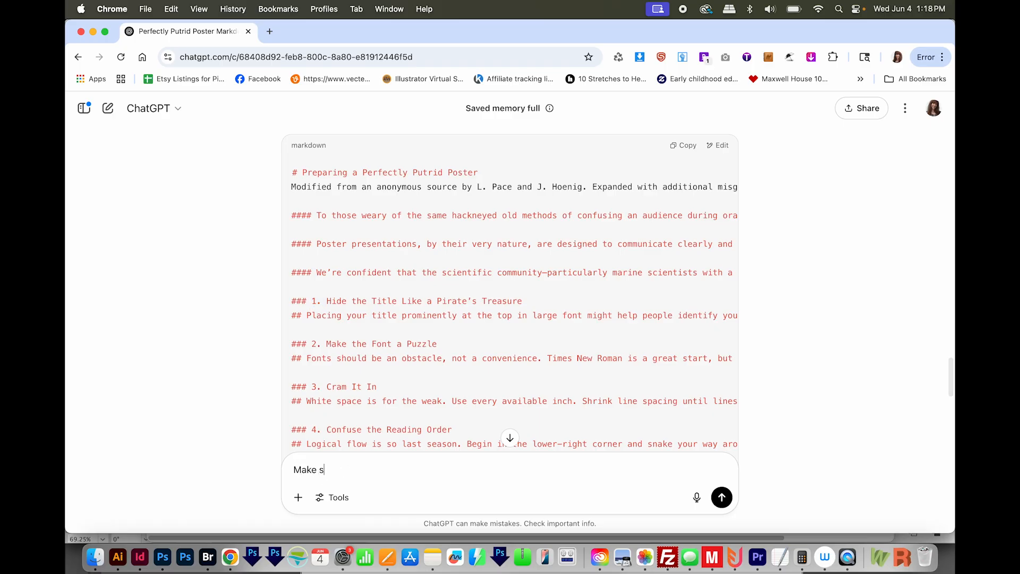
pyautogui.write("thing has a style. One sentence is missing a style. Please remove numbers so they aren't copy/pastable.")
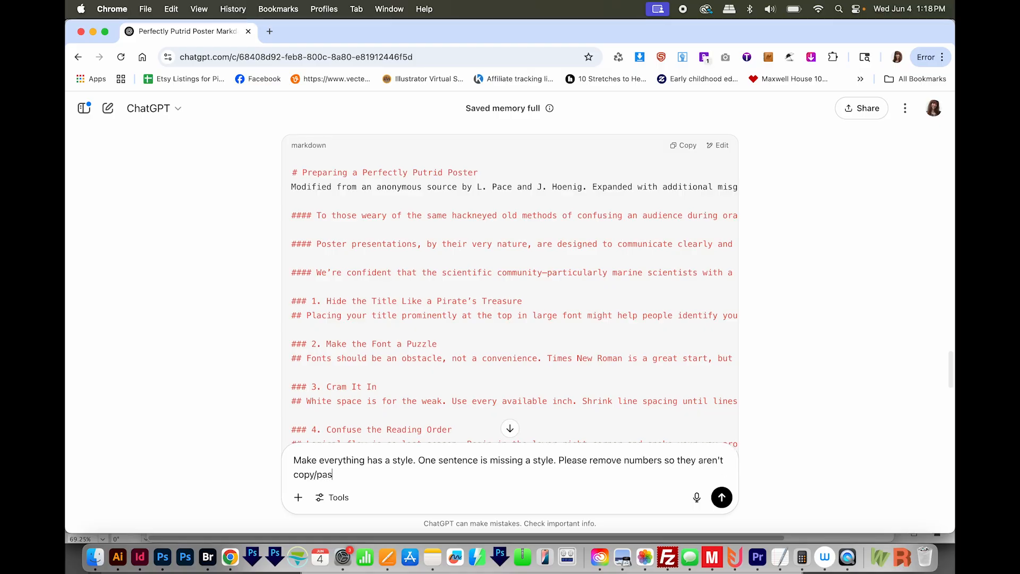
pyautogui.write(' Everything else looks good.')
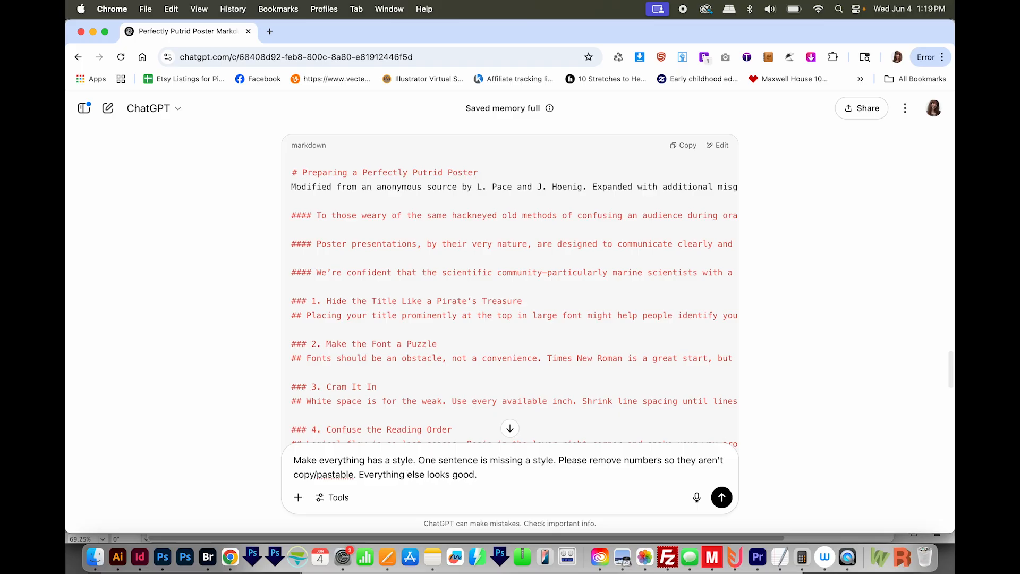
pyautogui.press('Return')
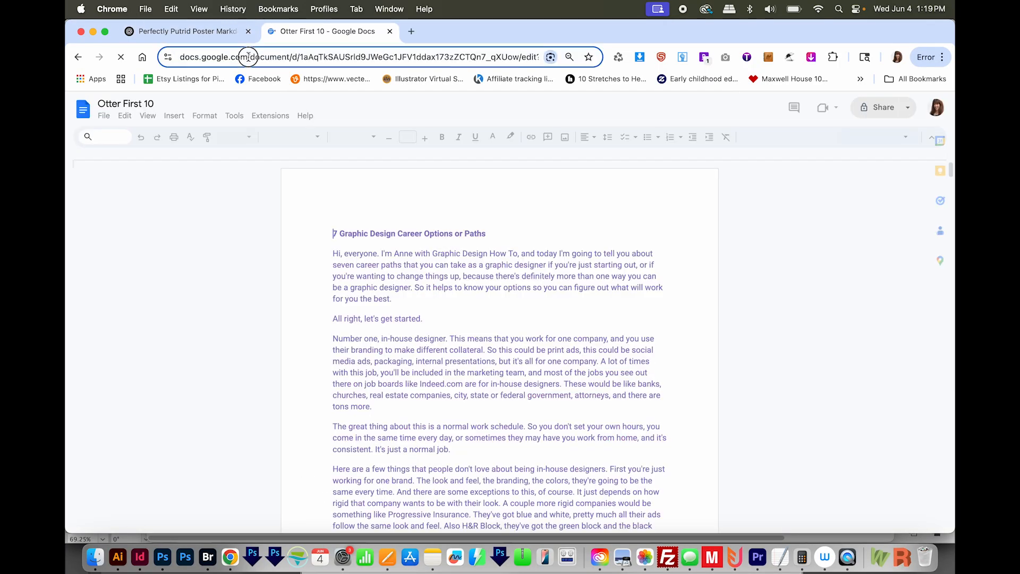
# - Go to docs.google.com in another tab and start a blank document
pyautogui.moveTo(249, 57); pyautogui.dragTo(257, 80)
pyautogui.press('BackSpace')
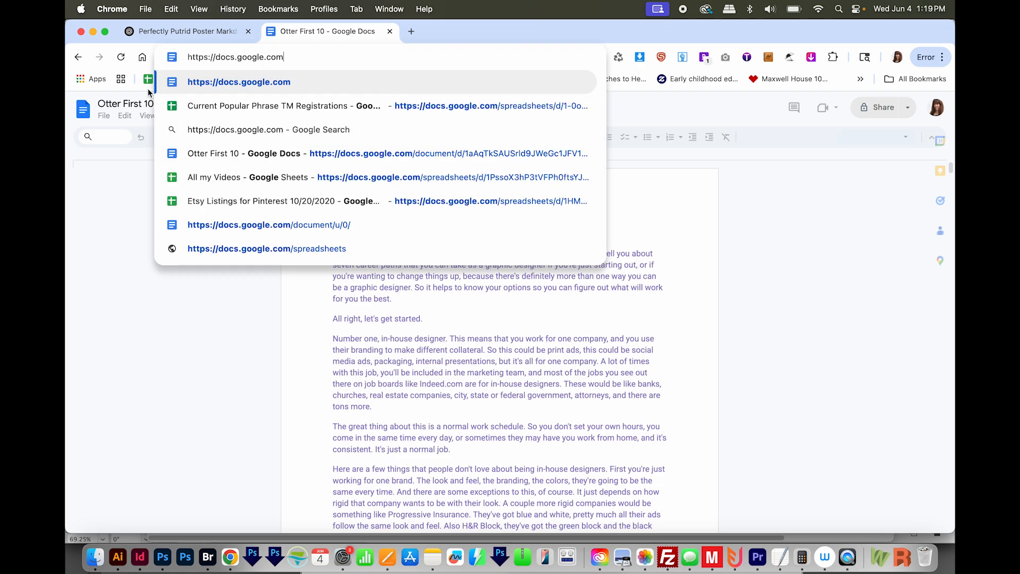
pyautogui.press('Return')
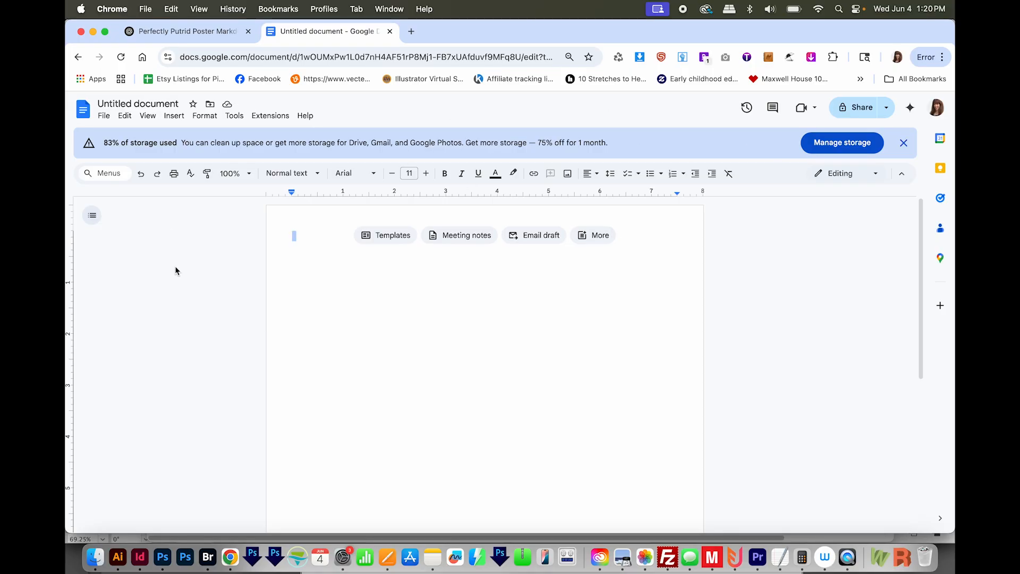
# - Make sure Enable Markdown is on in the Google Docs preferences and accept them
pyautogui.click(234, 116)
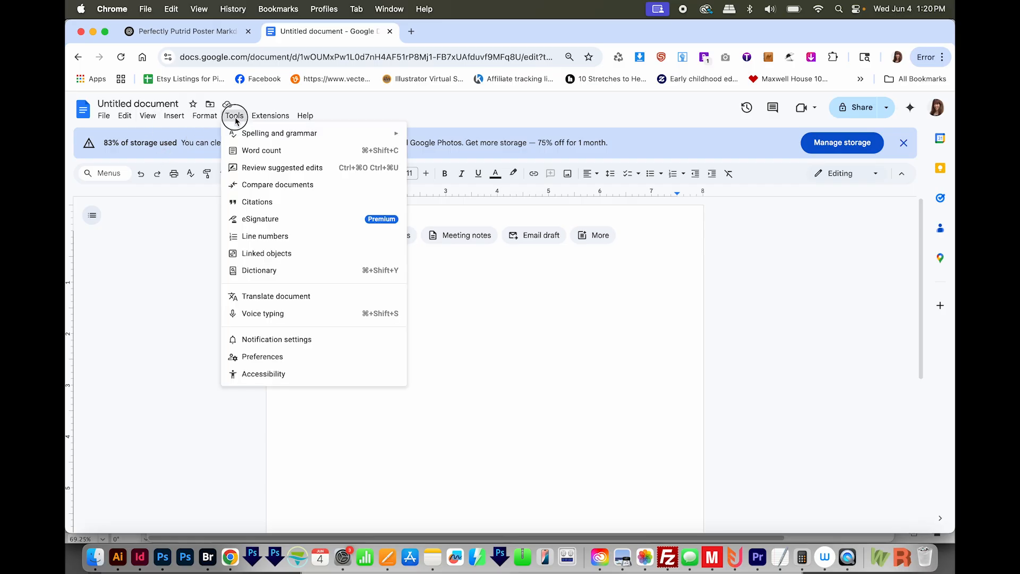
pyautogui.click(268, 357)
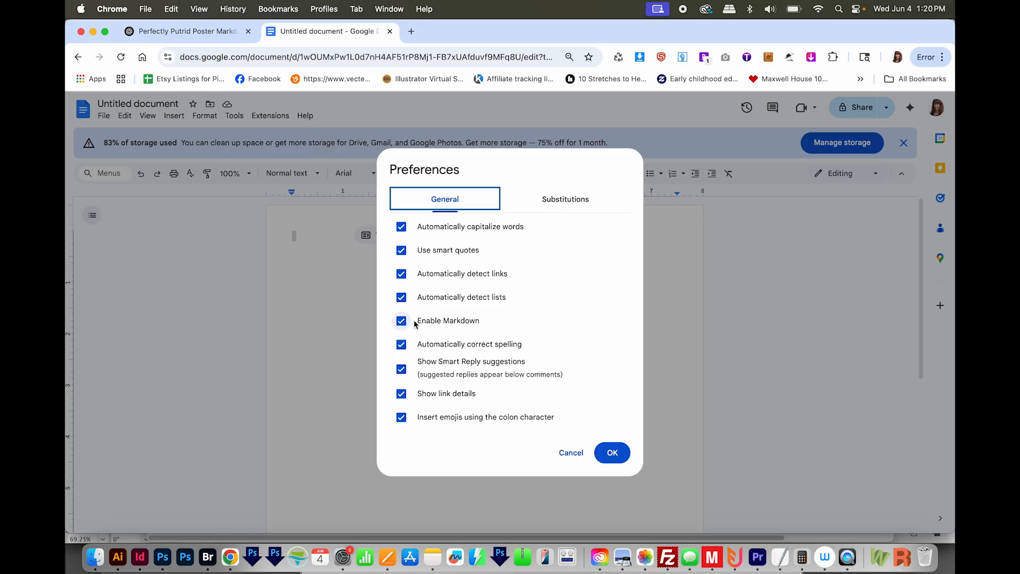
pyautogui.click(612, 452)
# - Copy the revised Markdown from ChatGPT and paste it into the blank Google Docs document as Markdown
pyautogui.click(184, 31)
pyautogui.scroll(-5, 627, 374)
pyautogui.scroll(10, 626, 374)
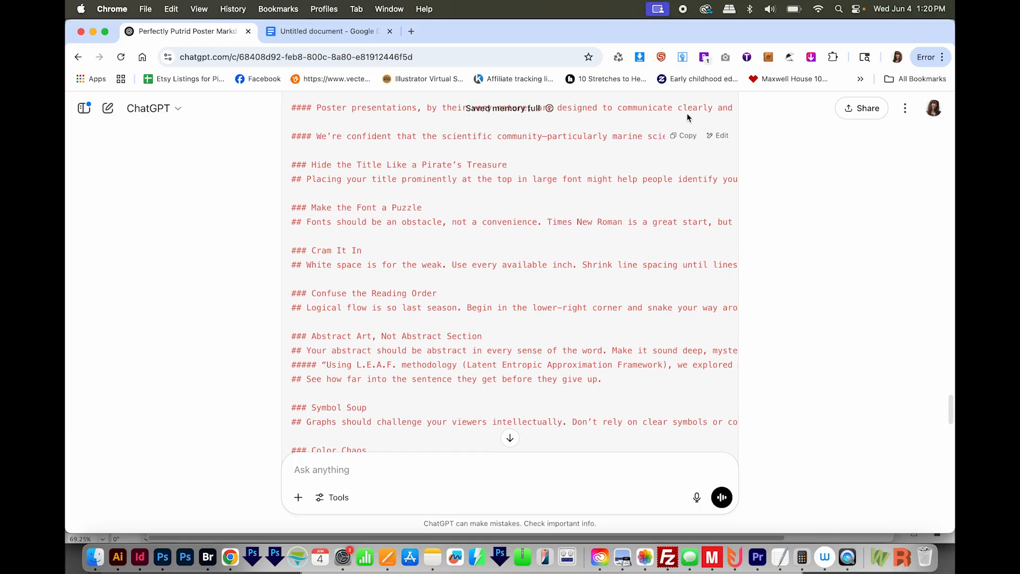
pyautogui.click(311, 31)
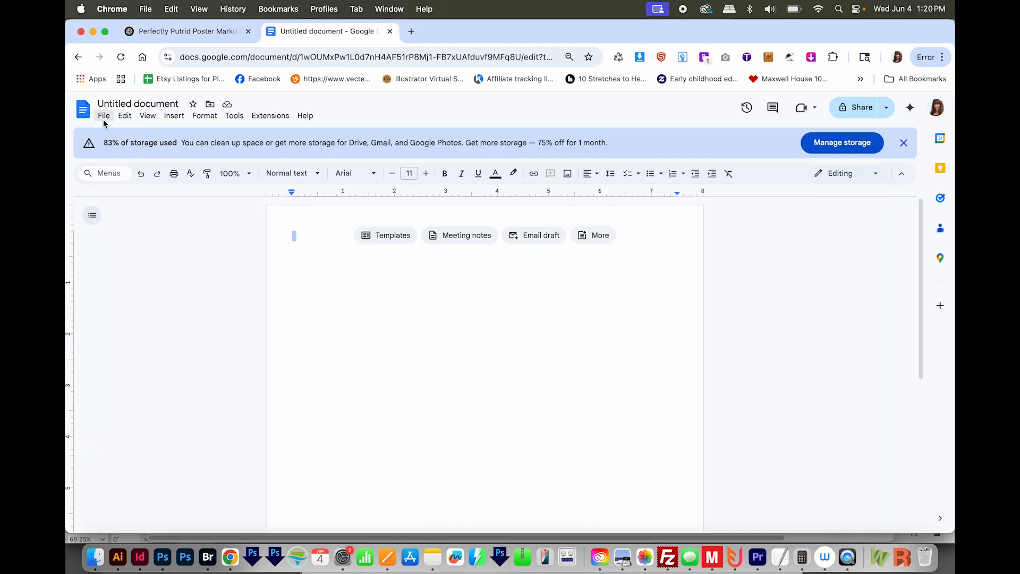
pyautogui.click(125, 115)
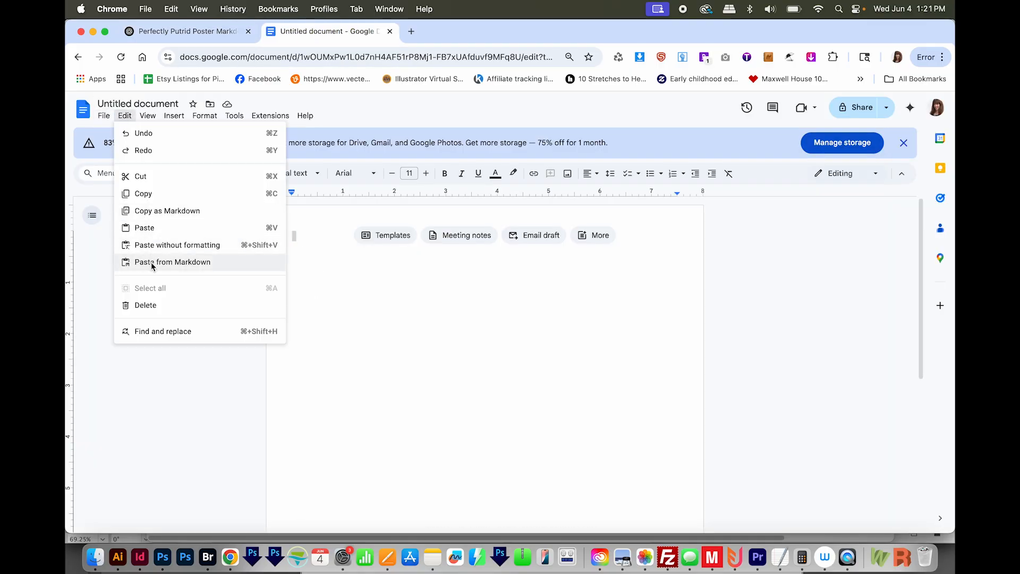
pyautogui.press('super+v')
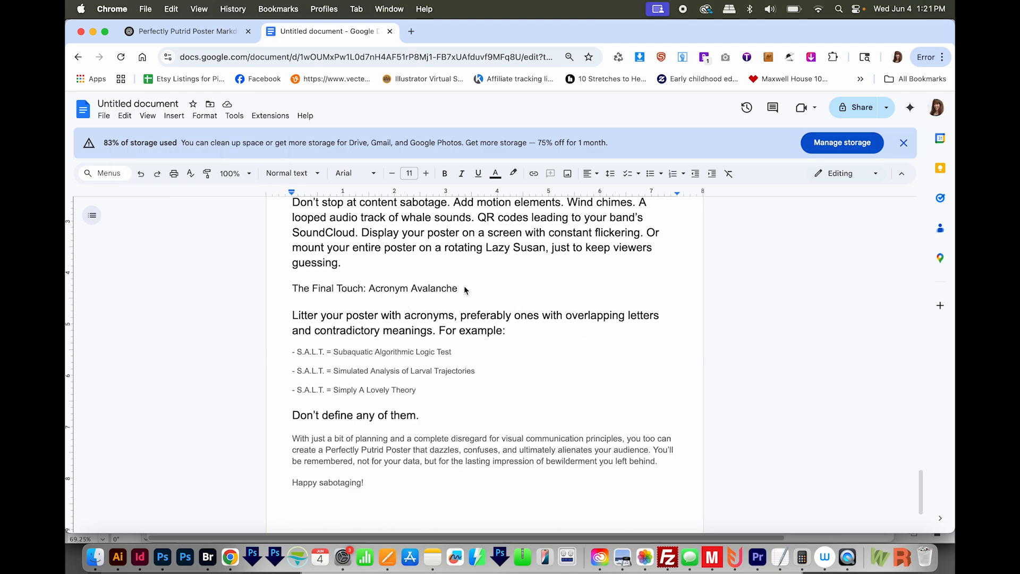
# - Download the document as Microsoft Word (.docx) and show the file in its Finder folder
pyautogui.click(104, 117)
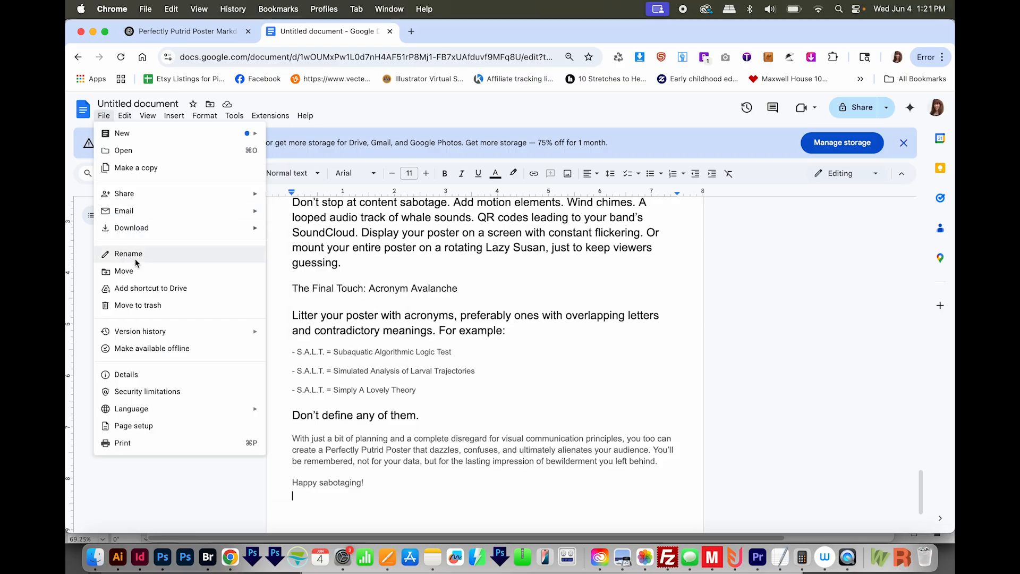
pyautogui.moveTo(147, 229)
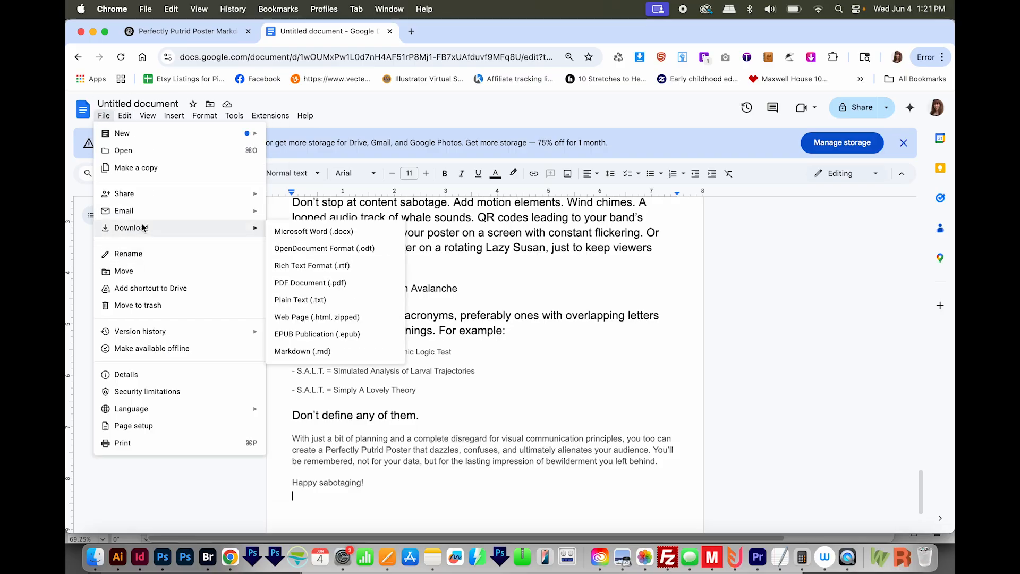
pyautogui.click(304, 234)
pyautogui.click(848, 88)
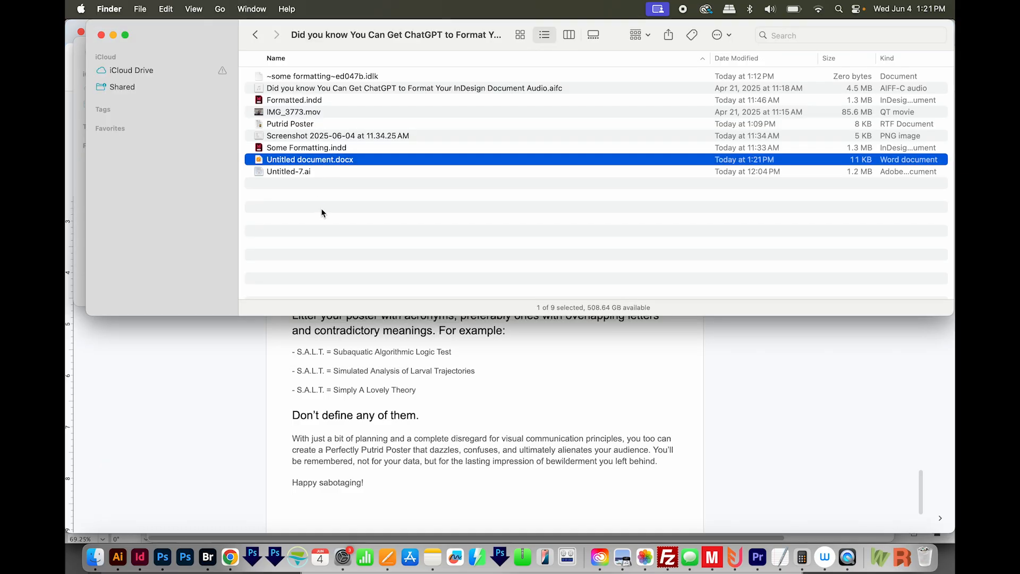
# - Switch to InDesign and delete all the existing text in the Some Formatting.indd poster
pyautogui.press('super+Tab')
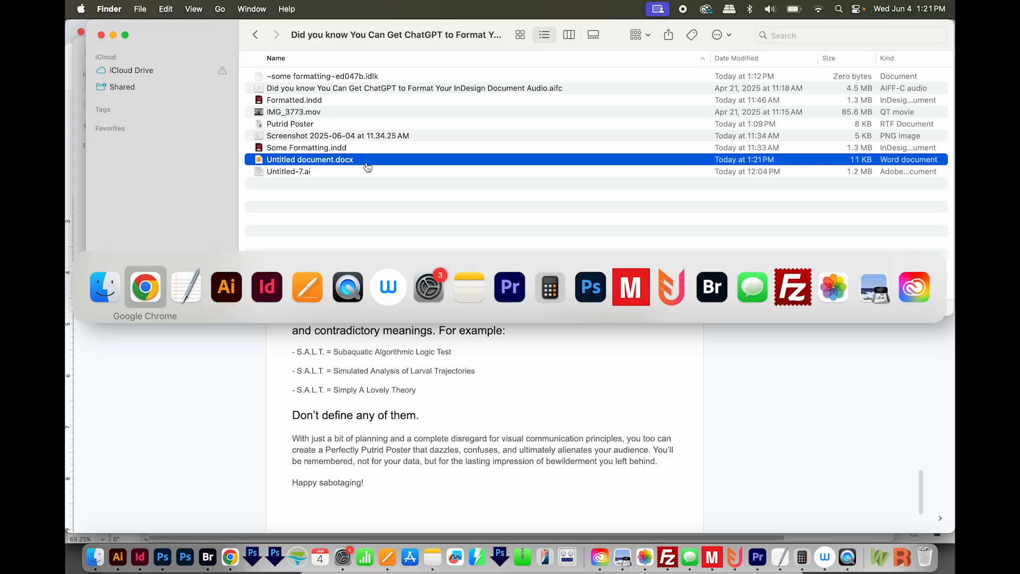
pyautogui.press('super+a')
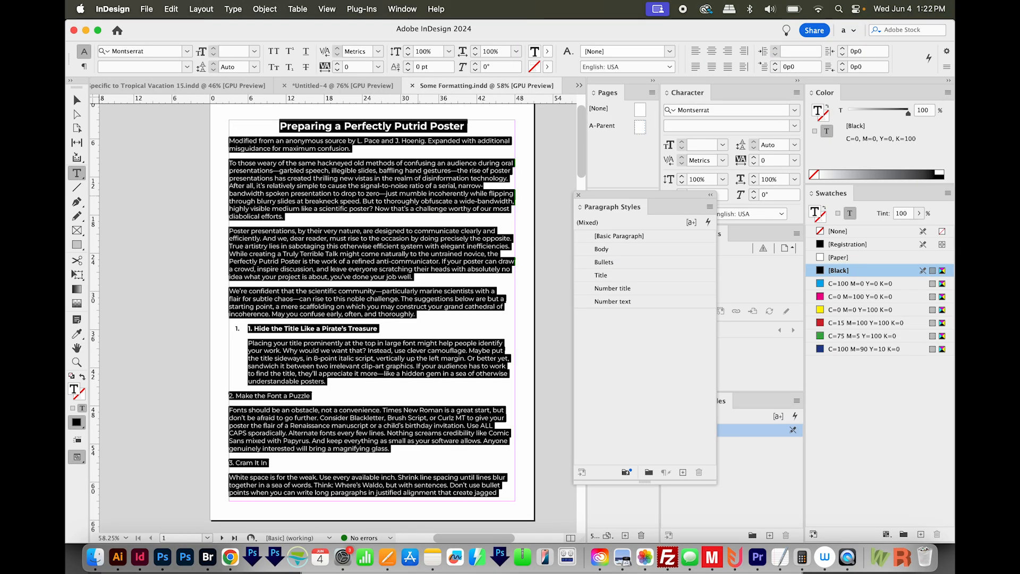
pyautogui.press('BackSpace')
# - Place Untitled document.docx into the emptied text frame with Show Import Options enabled
pyautogui.click(147, 9)
pyautogui.click(174, 185)
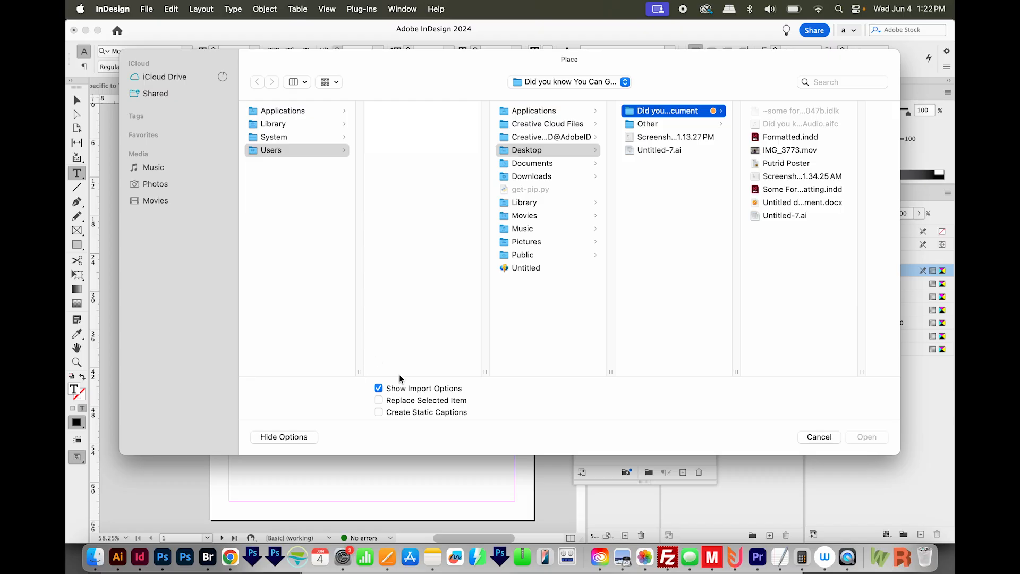
pyautogui.click(787, 202)
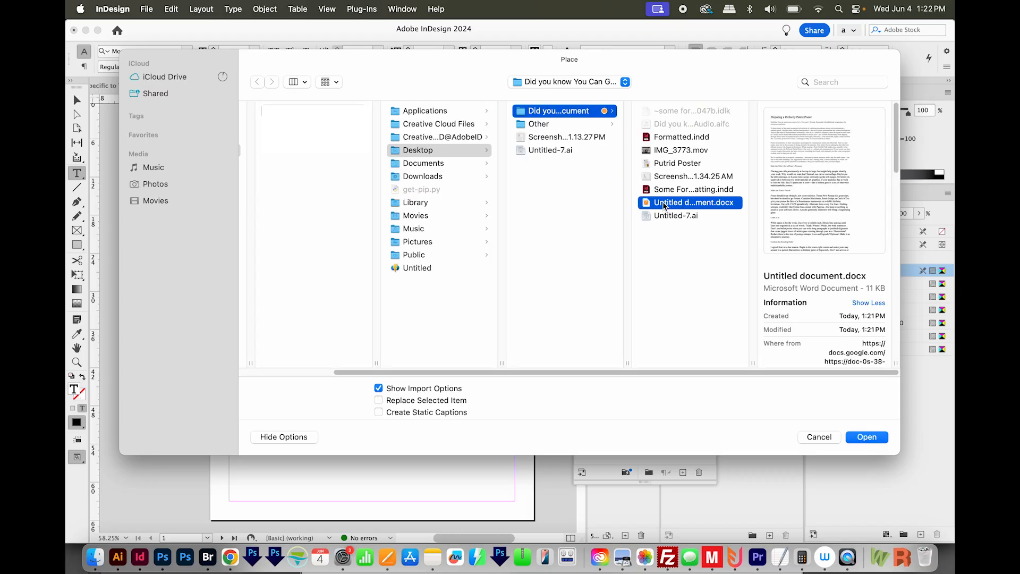
pyautogui.click(870, 435)
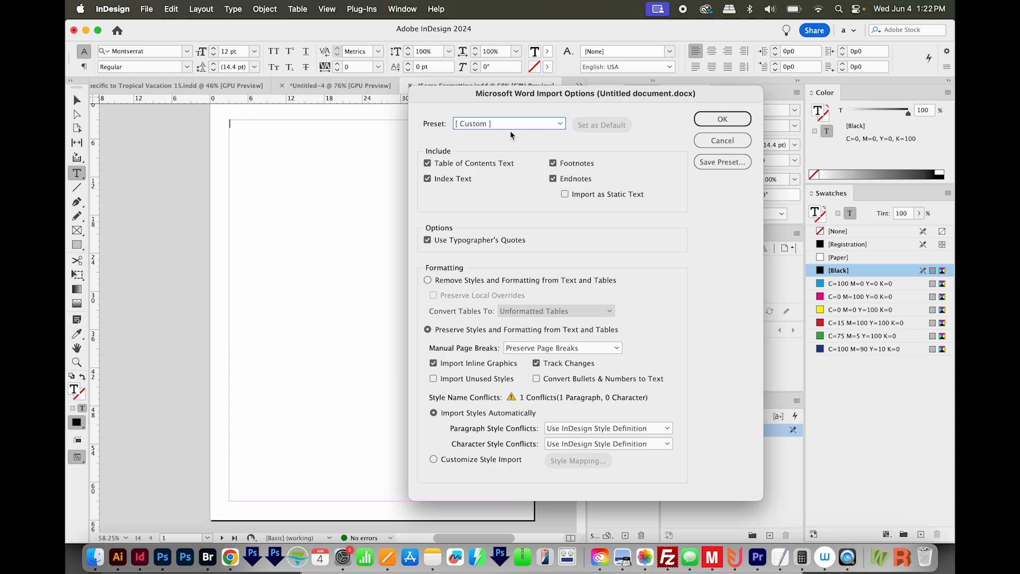
# - Customize the style import and map the Word style Heading 1 to the InDesign style Title
pyautogui.click(433, 460)
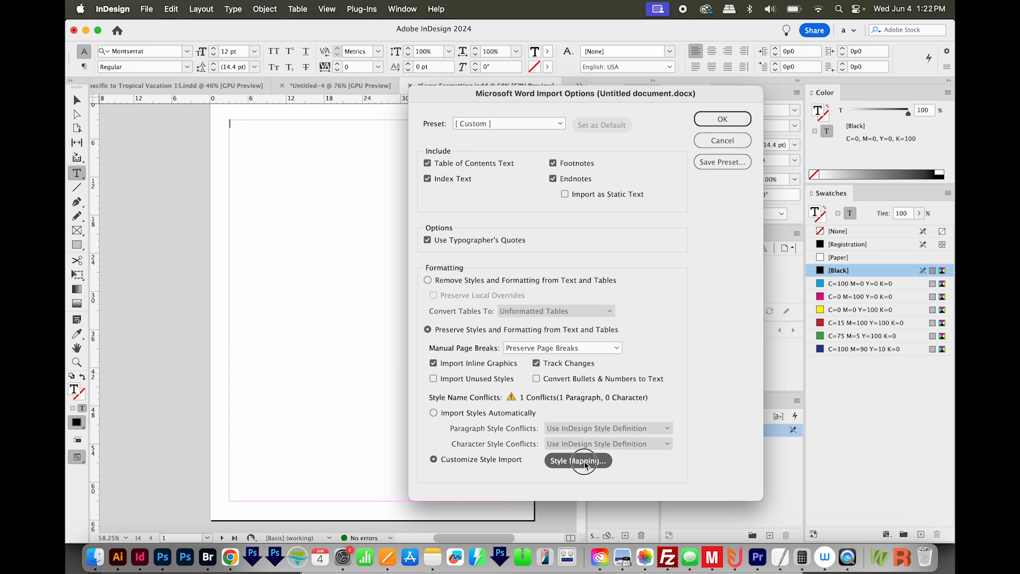
pyautogui.click(585, 462)
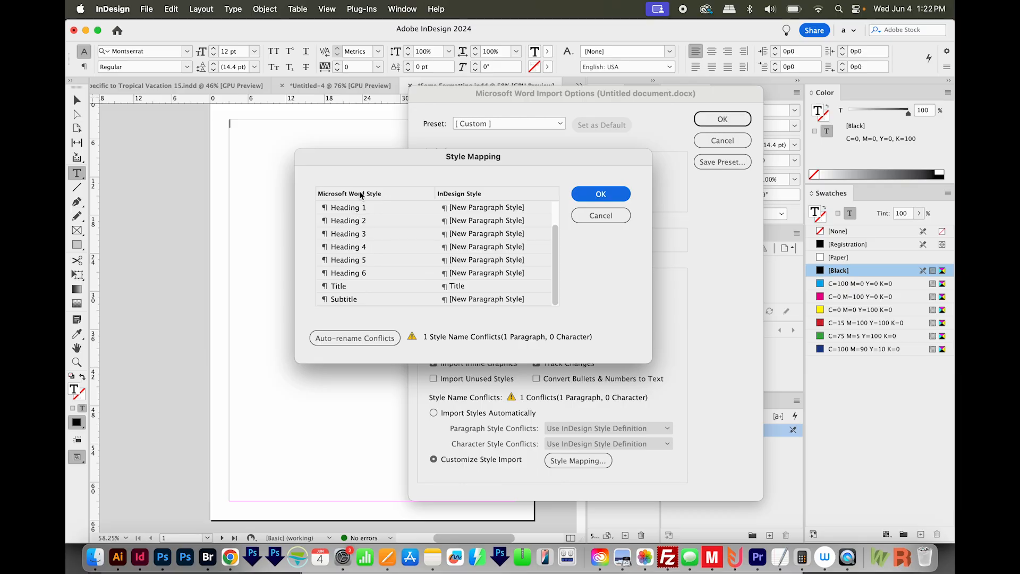
pyautogui.click(493, 208)
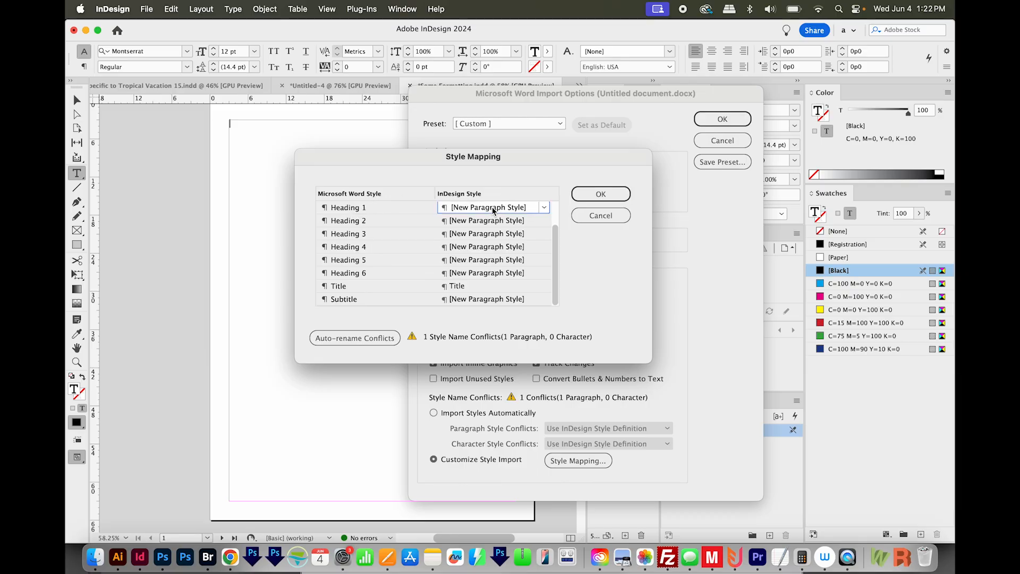
pyautogui.click(545, 208)
pyautogui.click(468, 286)
# - Map Heading 2 to Number text and Heading 3 to Number title in the style mapping
pyautogui.click(507, 221)
pyautogui.click(544, 221)
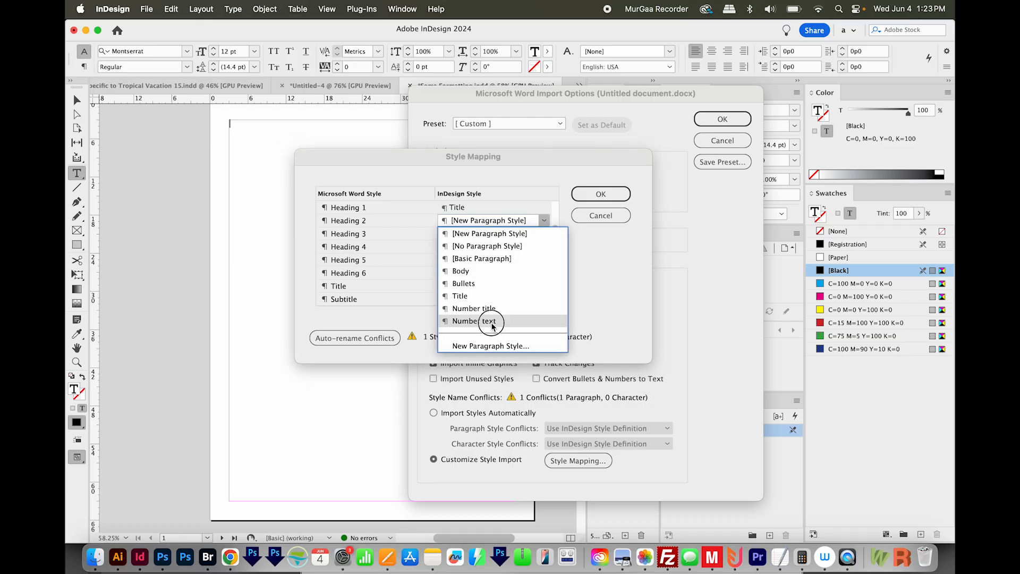
pyautogui.click(493, 322)
pyautogui.click(544, 237)
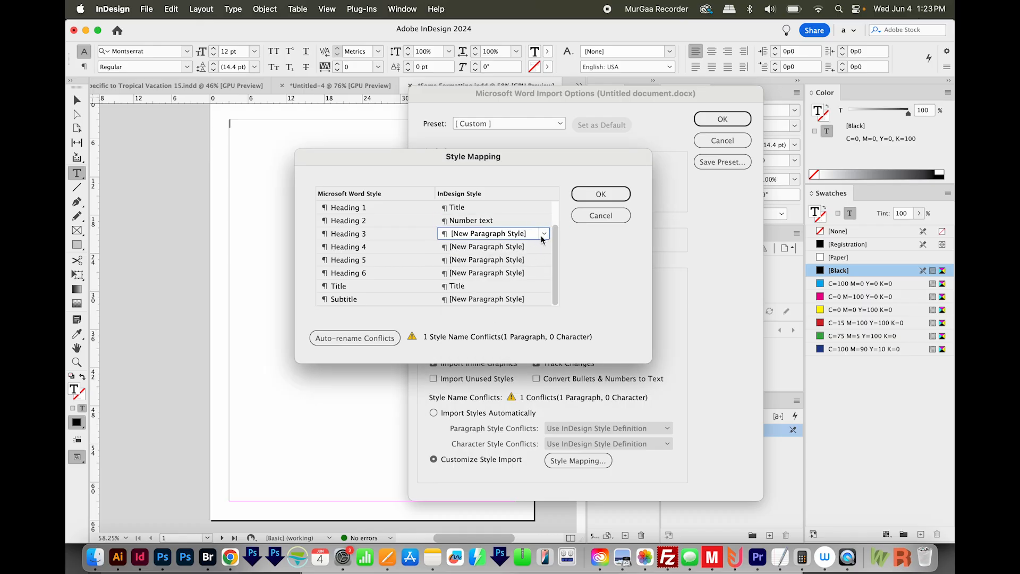
pyautogui.click(543, 237)
pyautogui.click(497, 323)
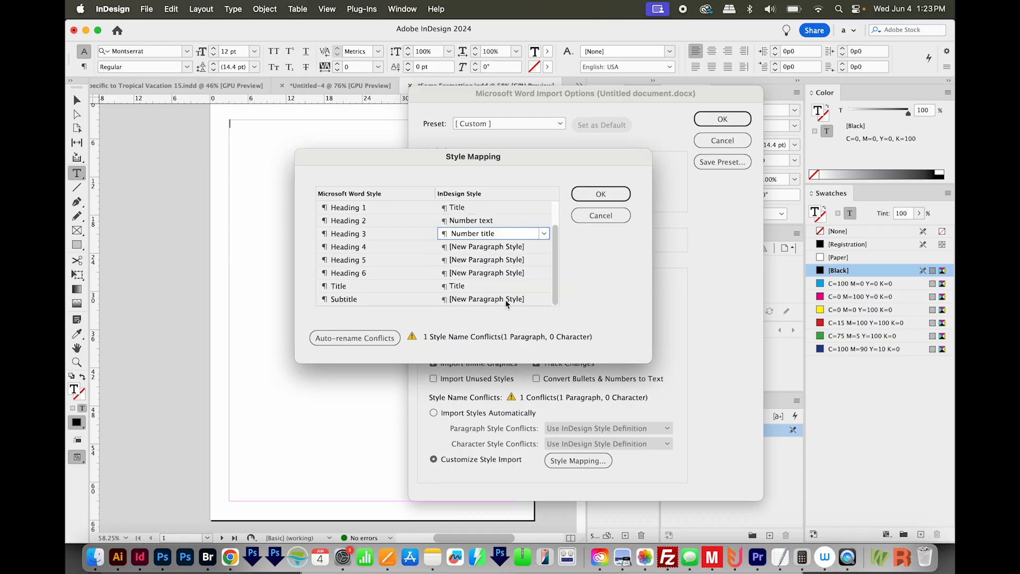
# - Map Heading 4 to Body and Heading 5 to Bullets
pyautogui.click(548, 248)
pyautogui.click(544, 246)
pyautogui.click(471, 298)
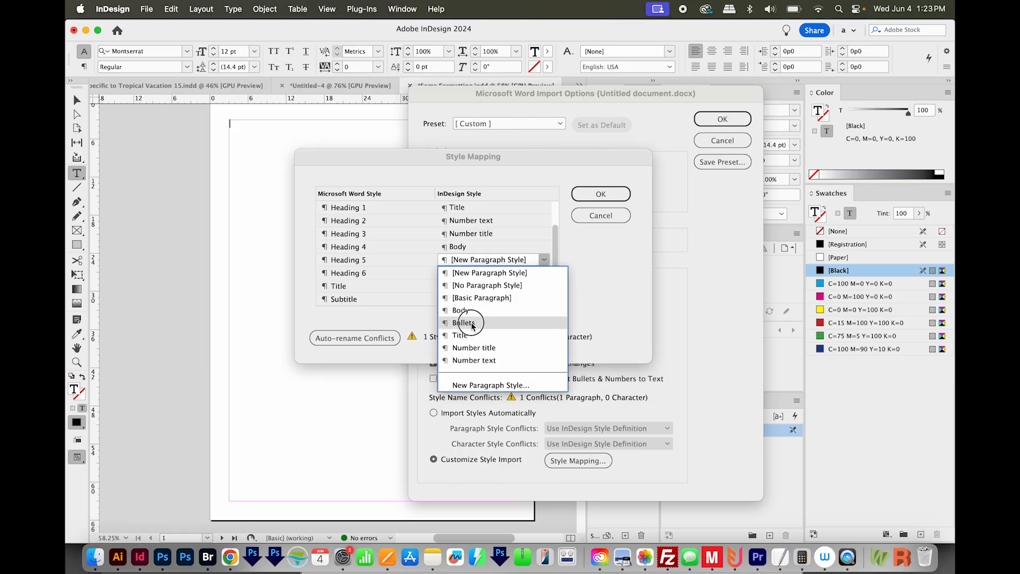
pyautogui.click(472, 325)
# - Map both Heading 6 and Subtitle to the Bullets style, leaving Title mapped to Title
pyautogui.click(532, 273)
pyautogui.click(543, 272)
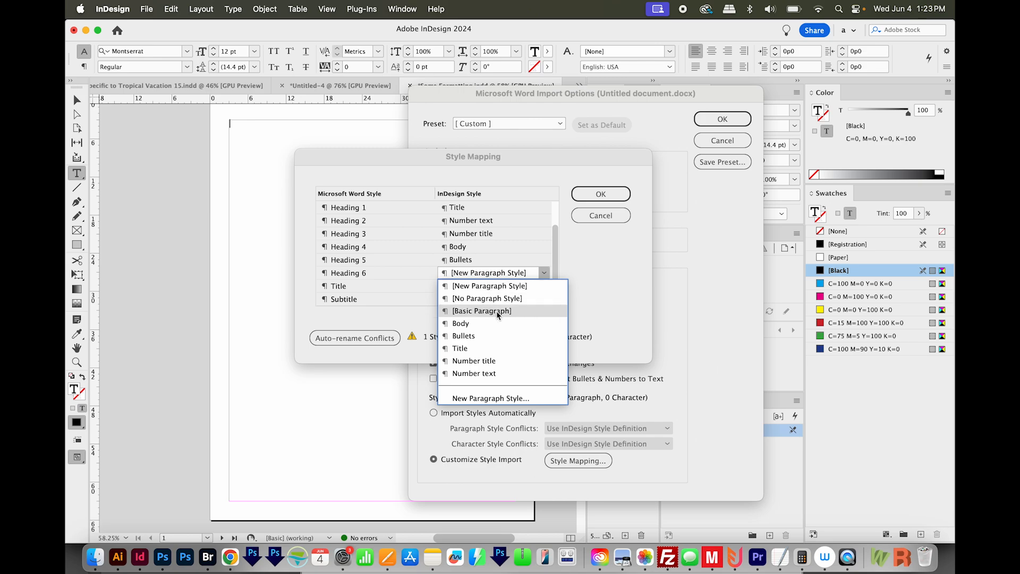
pyautogui.click(464, 335)
pyautogui.click(532, 286)
pyautogui.click(545, 286)
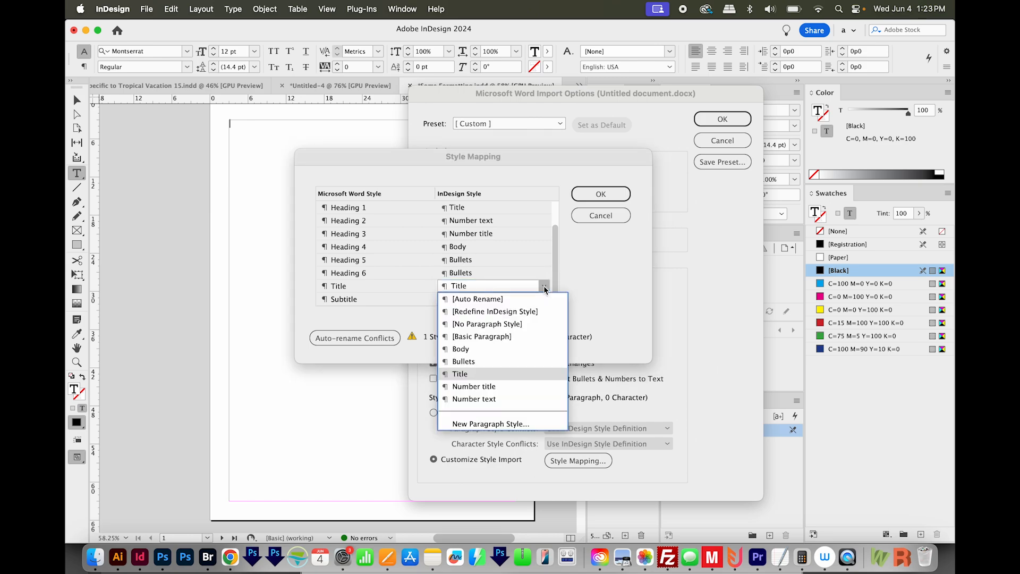
pyautogui.click(500, 274)
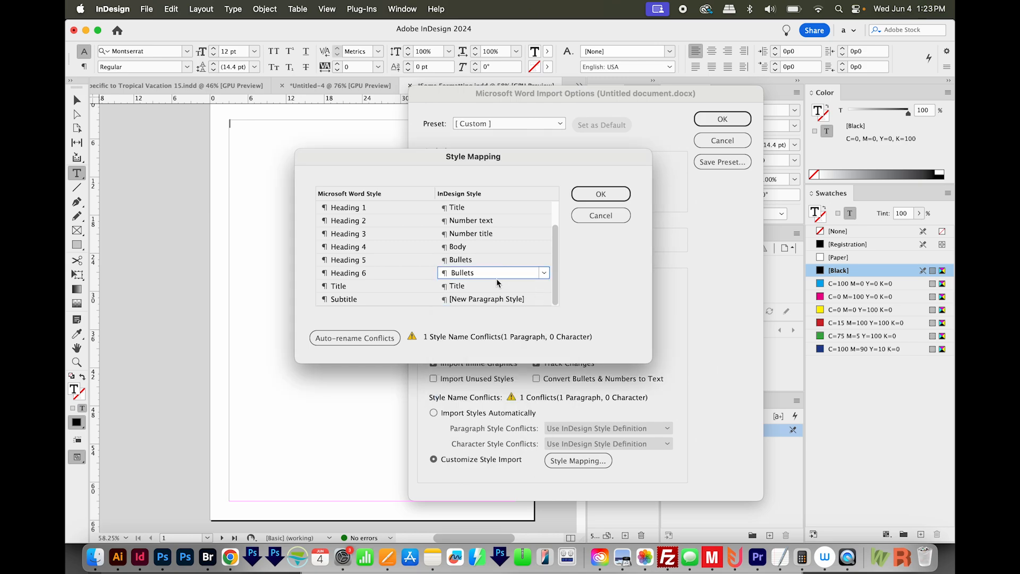
pyautogui.click(542, 300)
pyautogui.click(544, 299)
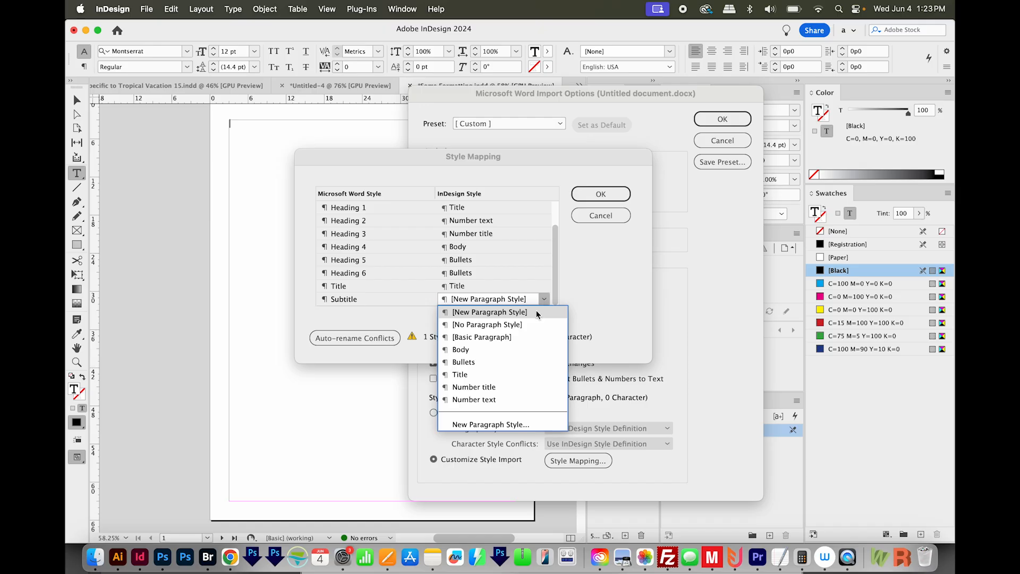
pyautogui.click(485, 361)
# - Accept the style mapping and import the Word document with these options
pyautogui.scroll(3, 553, 262)
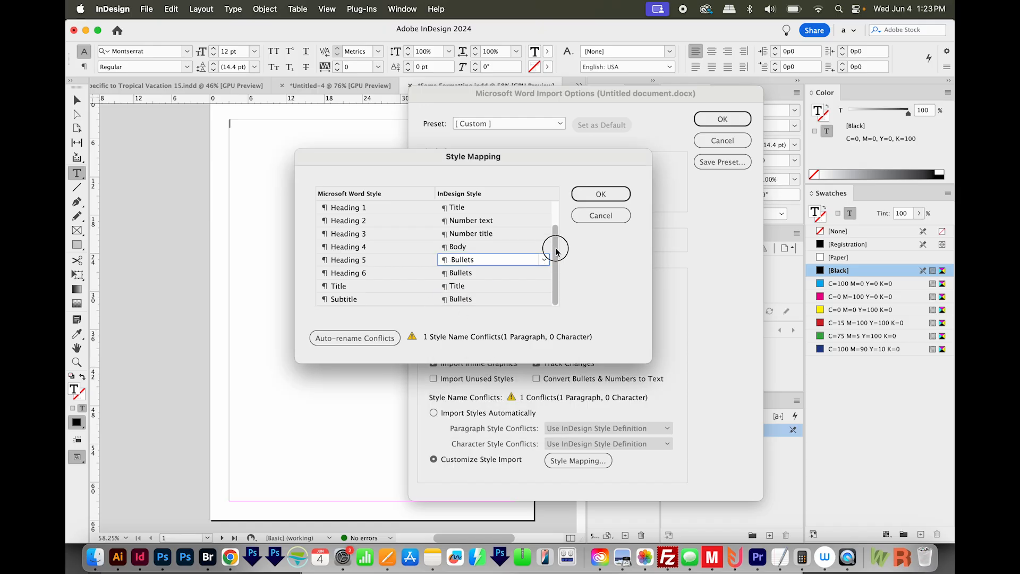
pyautogui.click(601, 194)
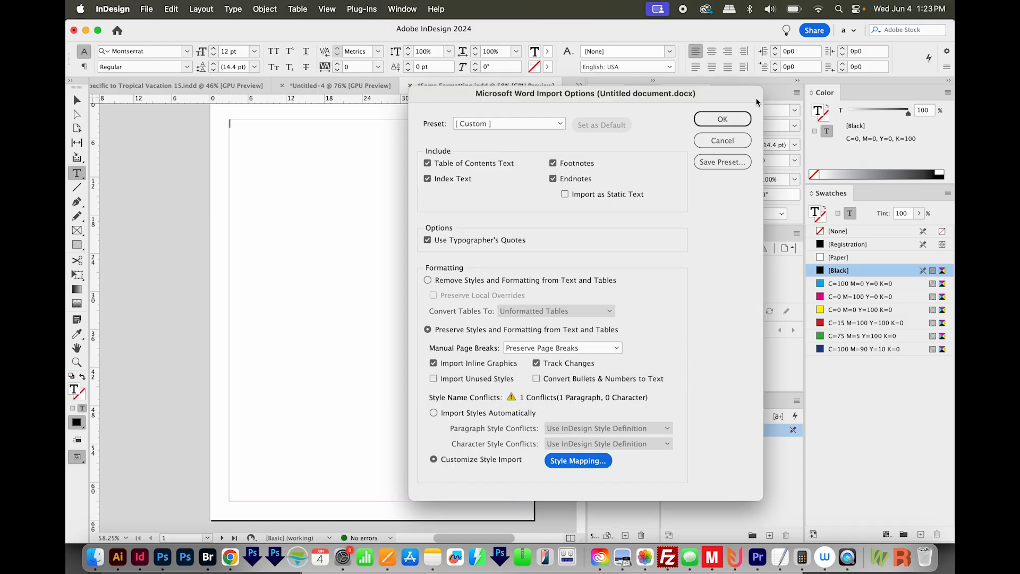
pyautogui.click(720, 118)
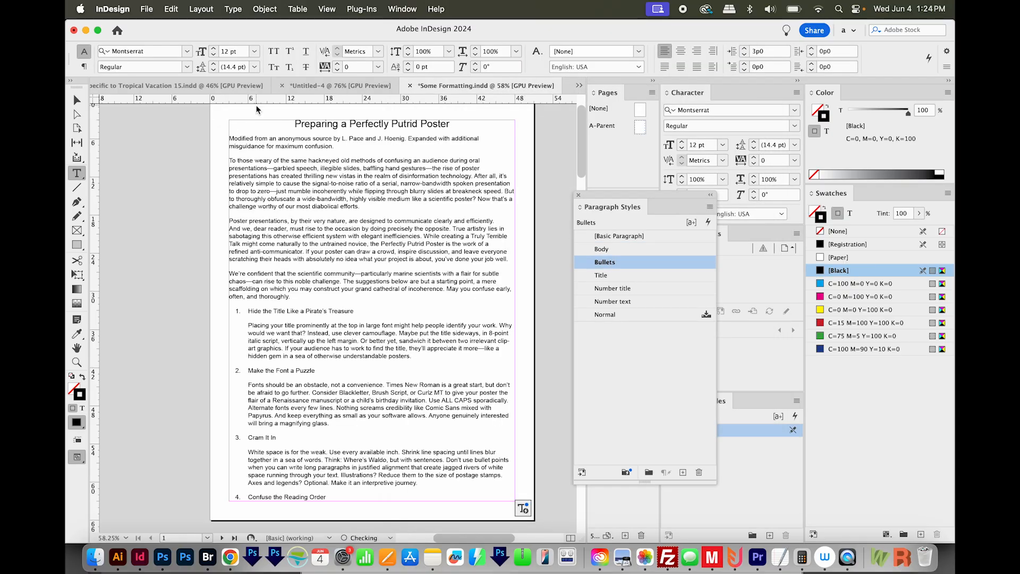
# - Select all of the imported poster text and clear its paragraph style overrides
pyautogui.click(251, 309)
pyautogui.moveTo(317, 228); pyautogui.dragTo(431, 259)
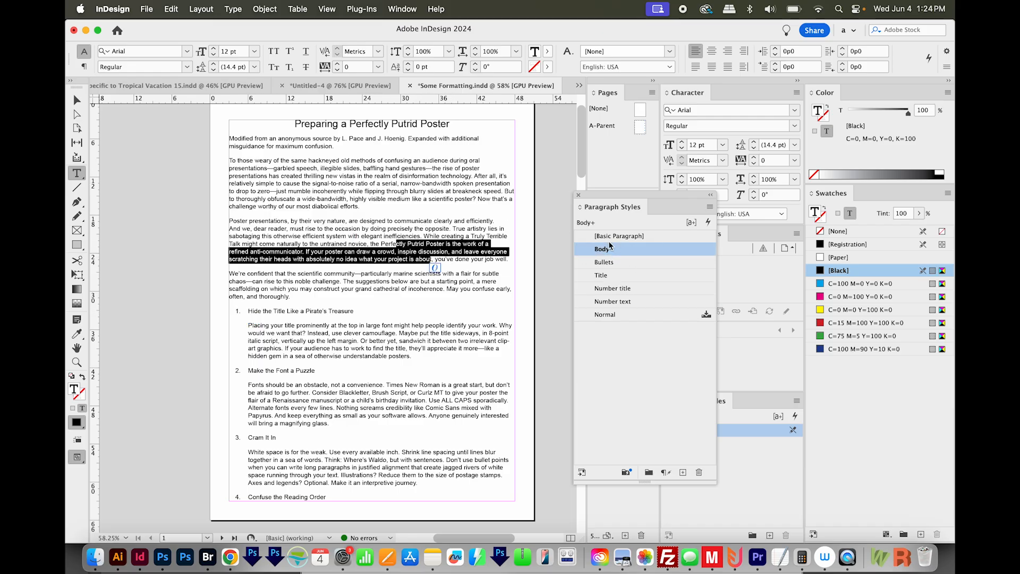
pyautogui.click(455, 197)
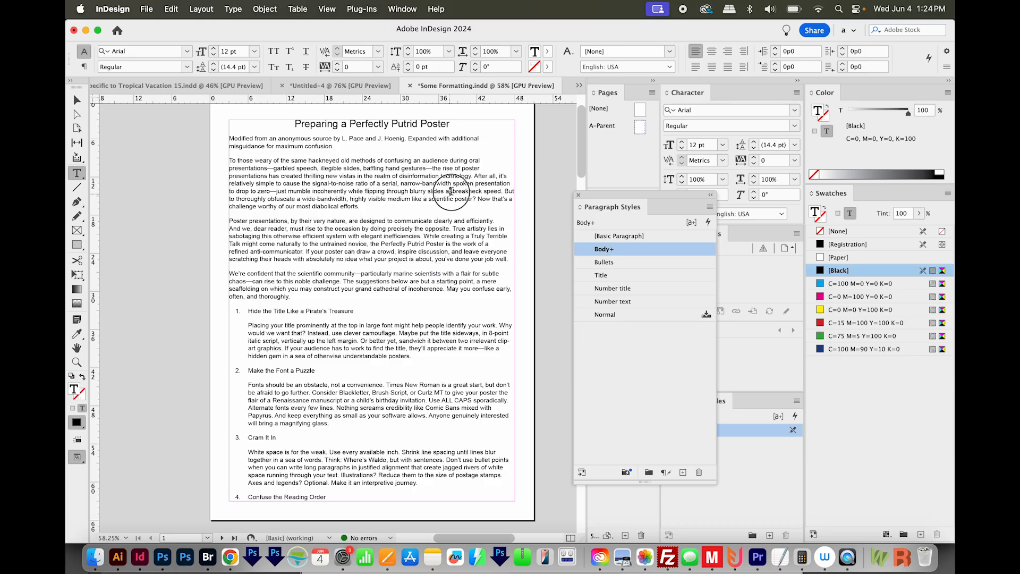
pyautogui.press('super+a')
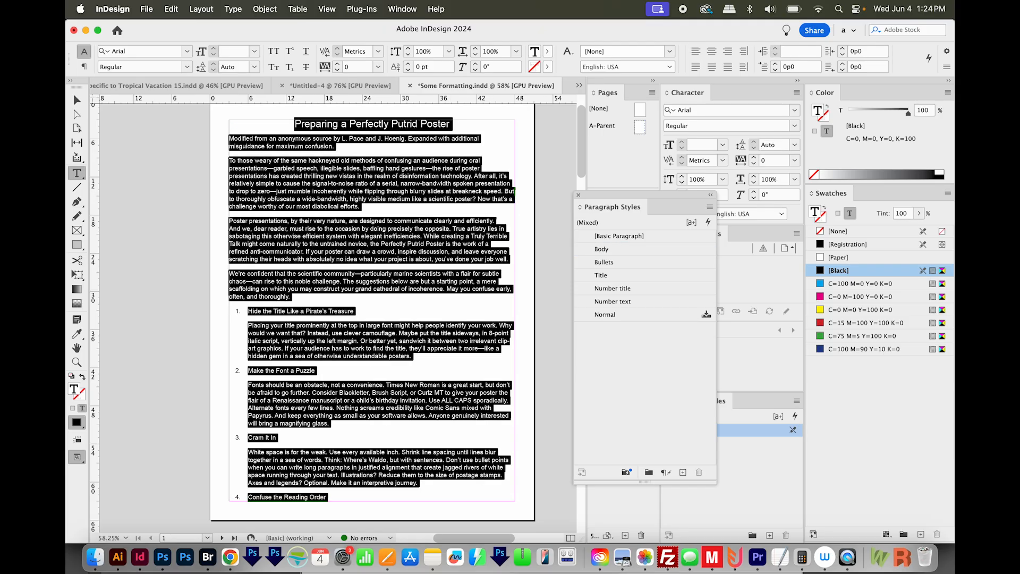
pyautogui.click(710, 207)
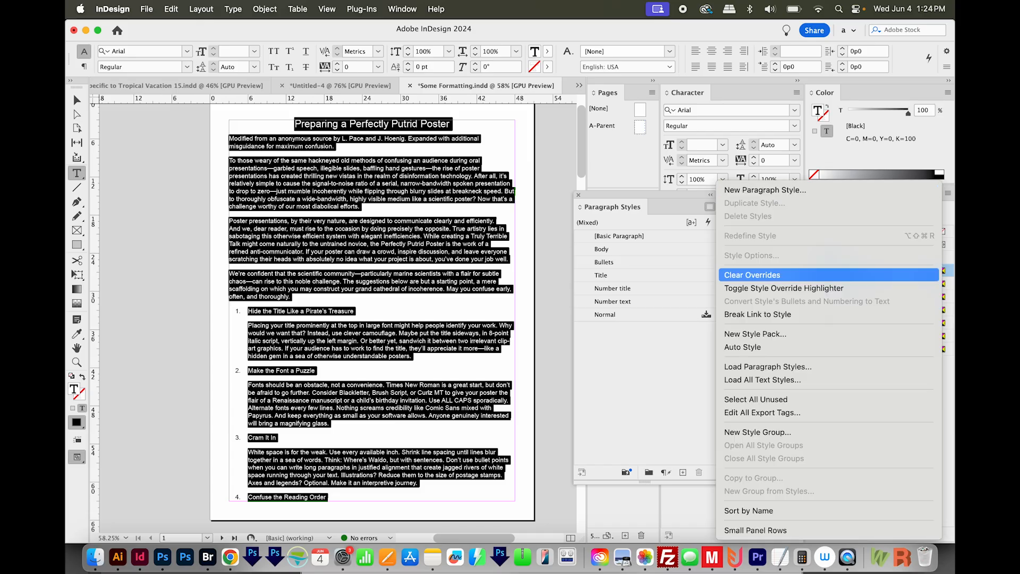
pyautogui.click(753, 275)
# - Deselect everything and check the formatting of the numbered sections and bulleted S.A.L.T. lines near the end of the text
pyautogui.moveTo(414, 291); pyautogui.dragTo(418, 299)
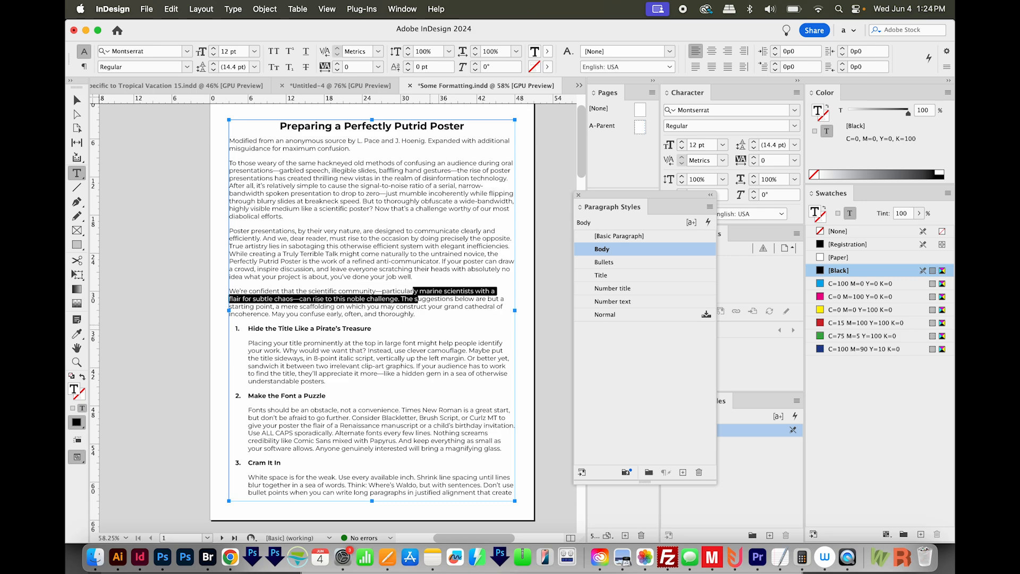
pyautogui.press('super+shift+a')
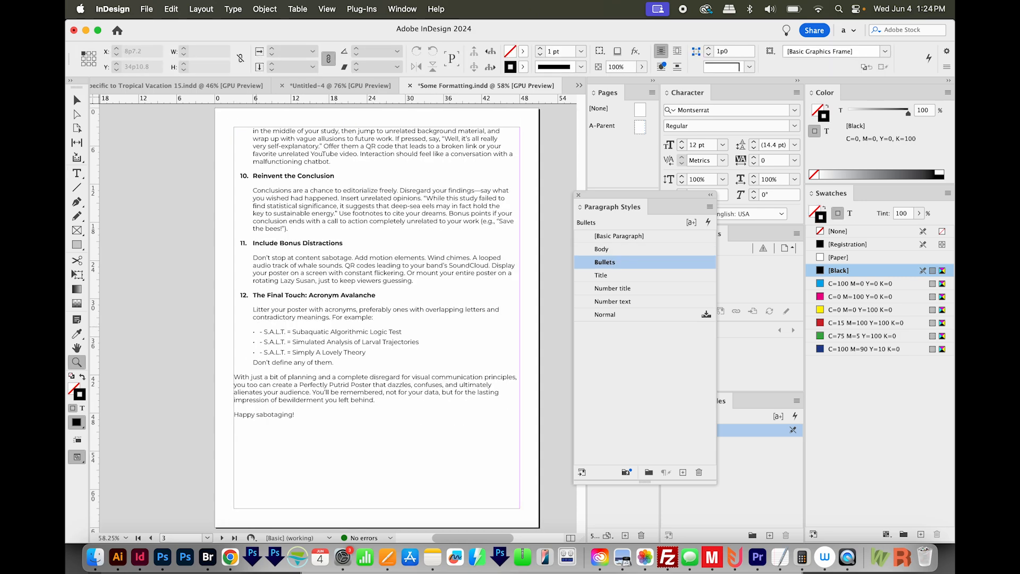
pyautogui.click(307, 340)
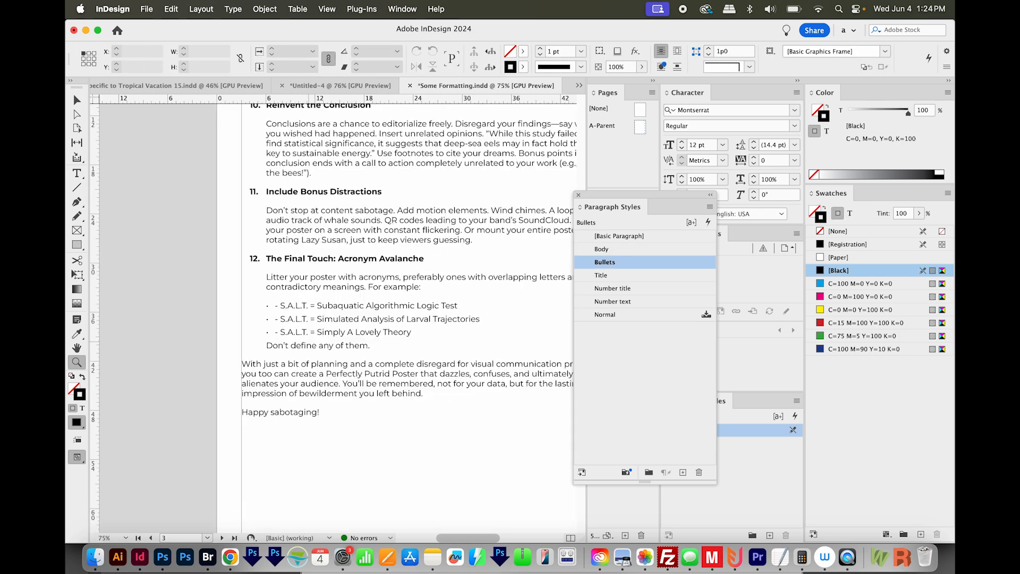
# - Apply the Bullets paragraph style to the three S.A.L.T. lines and the line "Don't define any of them.", then deselect the text
pyautogui.press('t')
pyautogui.click(378, 345)
pyautogui.press('super+shift+Up')
pyautogui.press('super+shift+Up')
pyautogui.press('super+shift+Up')
pyautogui.press('super+shift+Up')
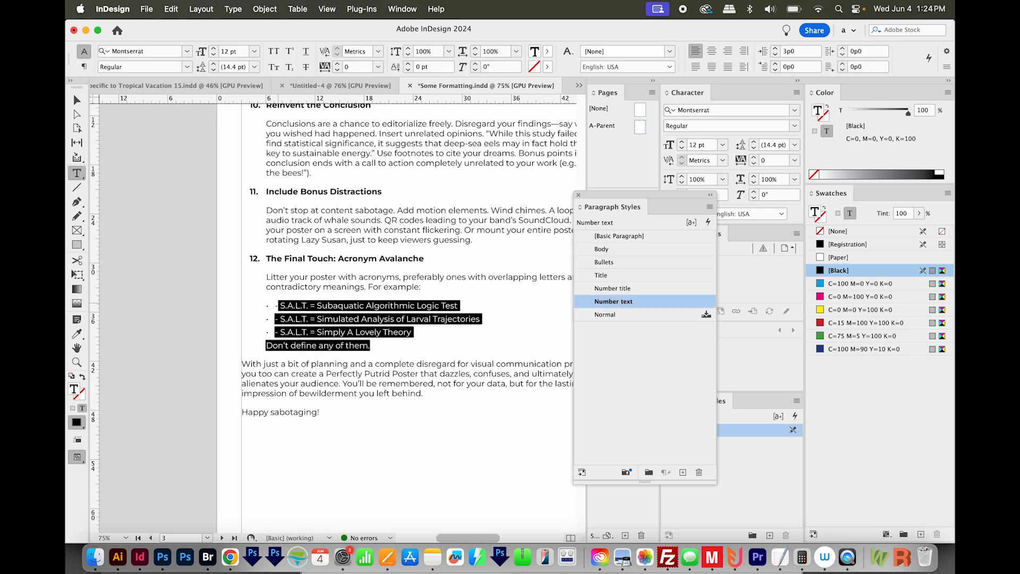
pyautogui.click(604, 262)
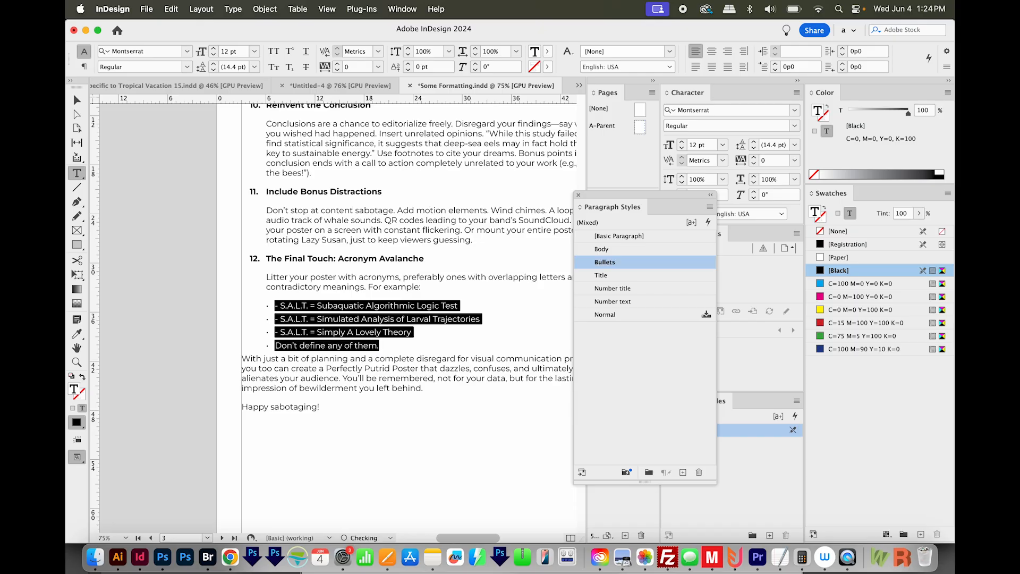
pyautogui.press('super+shift+a')
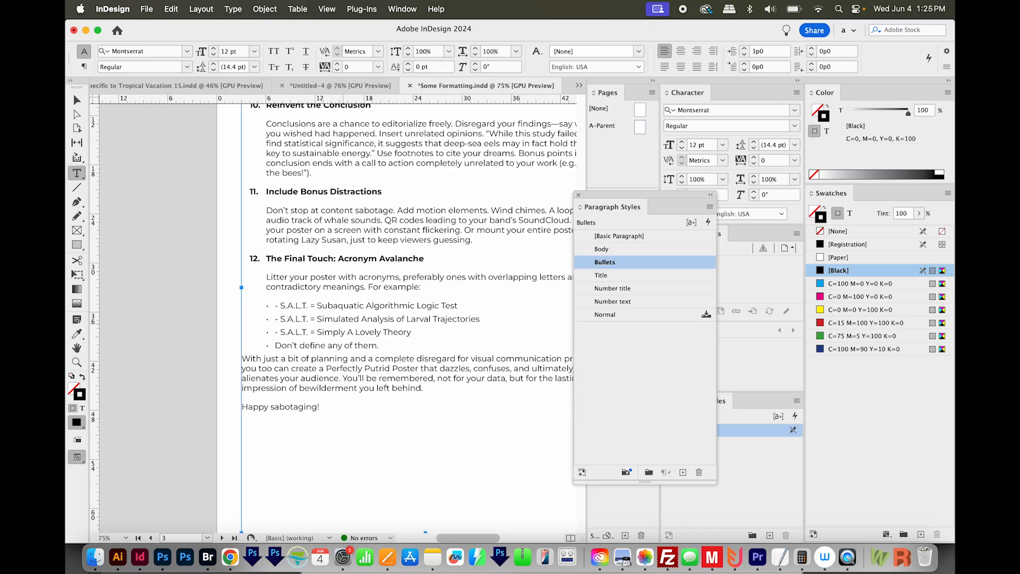
# - Switch to ChatGPT in Chrome and review the poster's Markdown heading levels, including the S.A.L.T. lines and the line after them
pyautogui.press('super+Tab')
pyautogui.click(359, 466)
pyautogui.scroll(1, 425, 301)
pyautogui.scroll(5, 425, 303)
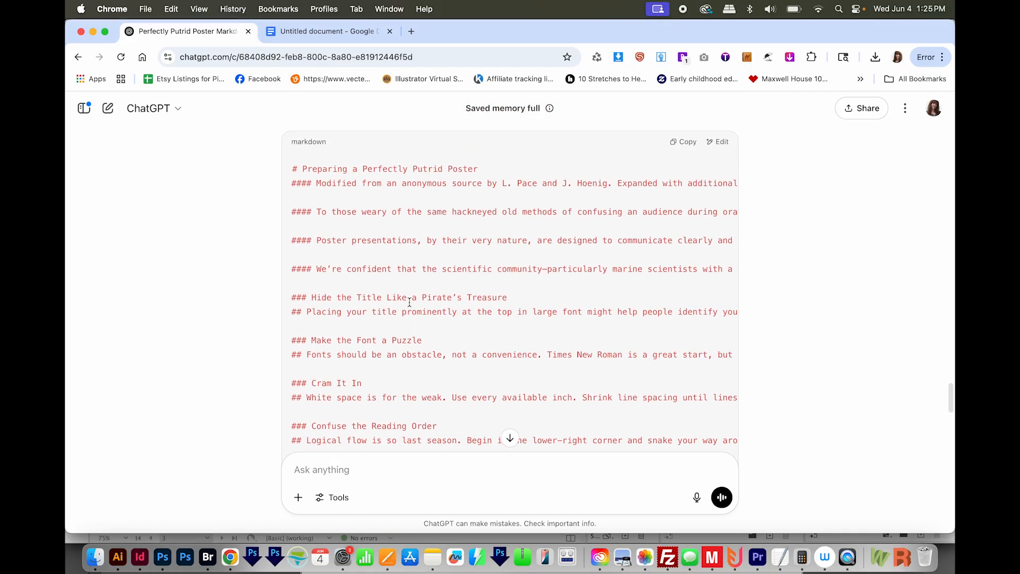
pyautogui.scroll(-15, 319, 346)
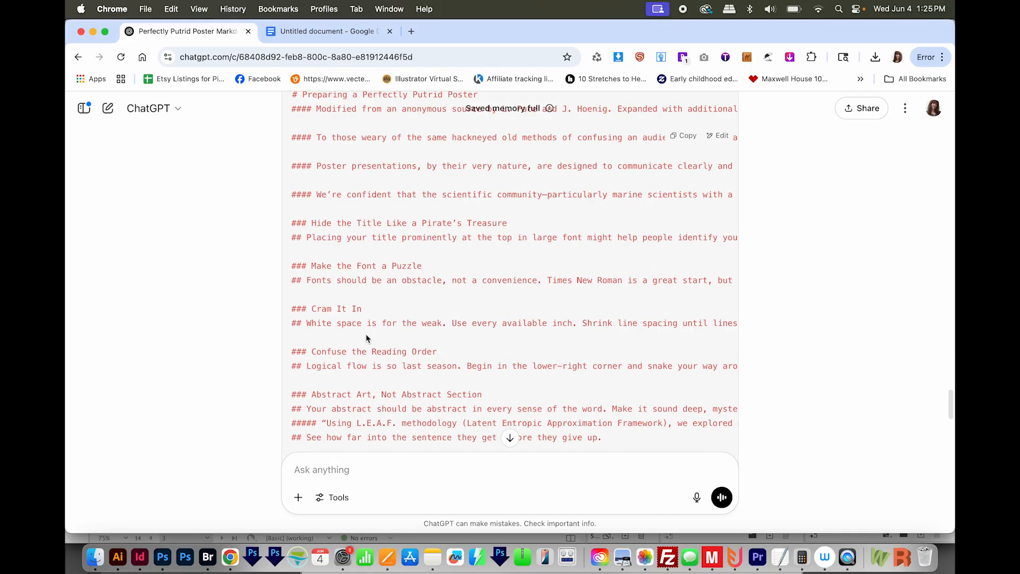
pyautogui.scroll(-6, 343, 319)
pyautogui.scroll(3, 346, 306)
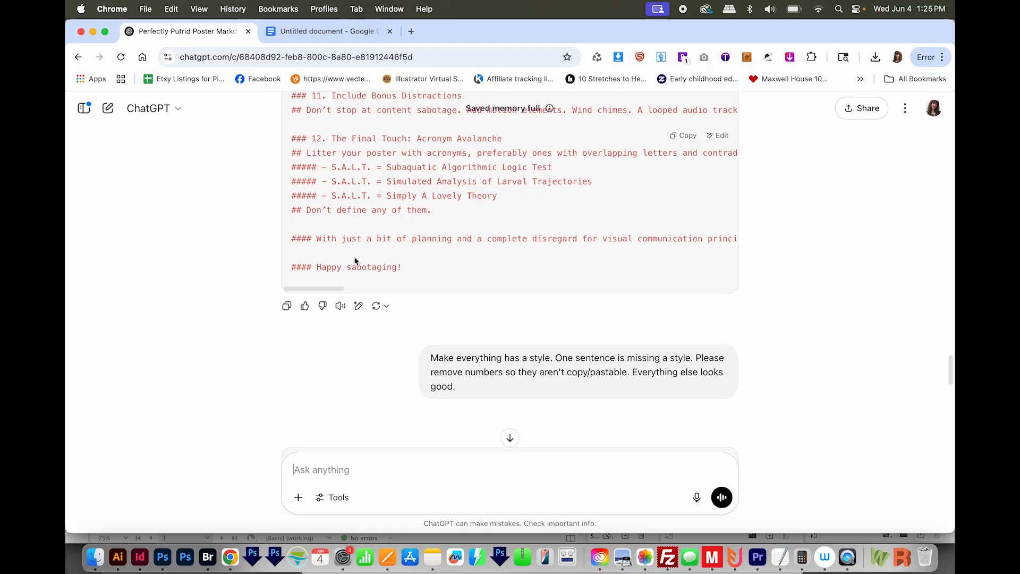
pyautogui.scroll(-1, 357, 269)
# - Return to InDesign and check which paragraph styles the numbered section titles "Abstract Art, Not Abstract Section" and "Symbol Soup" use
pyautogui.press('super+Tab')
pyautogui.scroll(5, 393, 230)
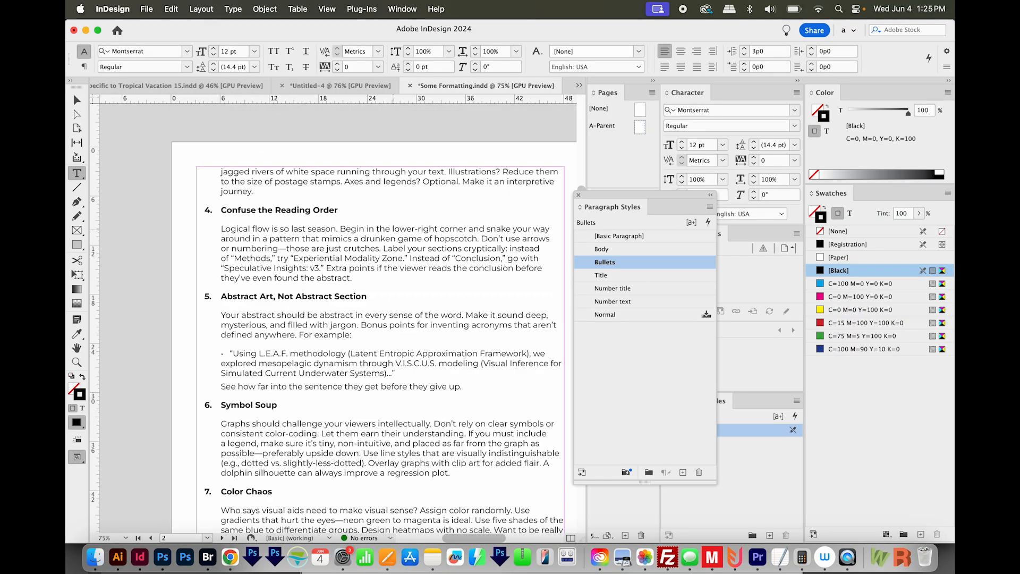
pyautogui.scroll(-1, 393, 229)
pyautogui.scroll(-5, 372, 319)
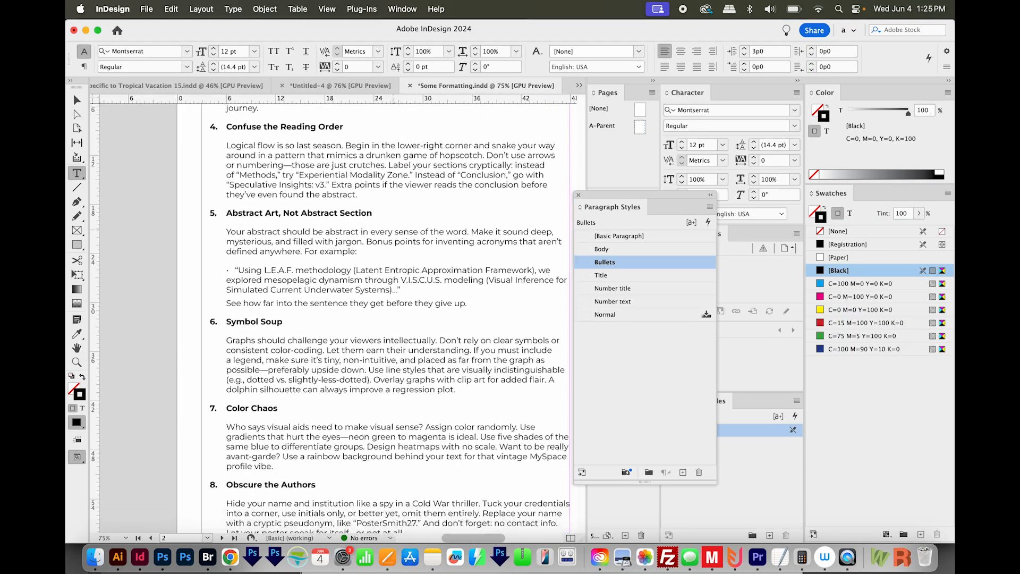
pyautogui.moveTo(252, 198); pyautogui.dragTo(293, 199)
pyautogui.moveTo(262, 307); pyautogui.dragTo(286, 307)
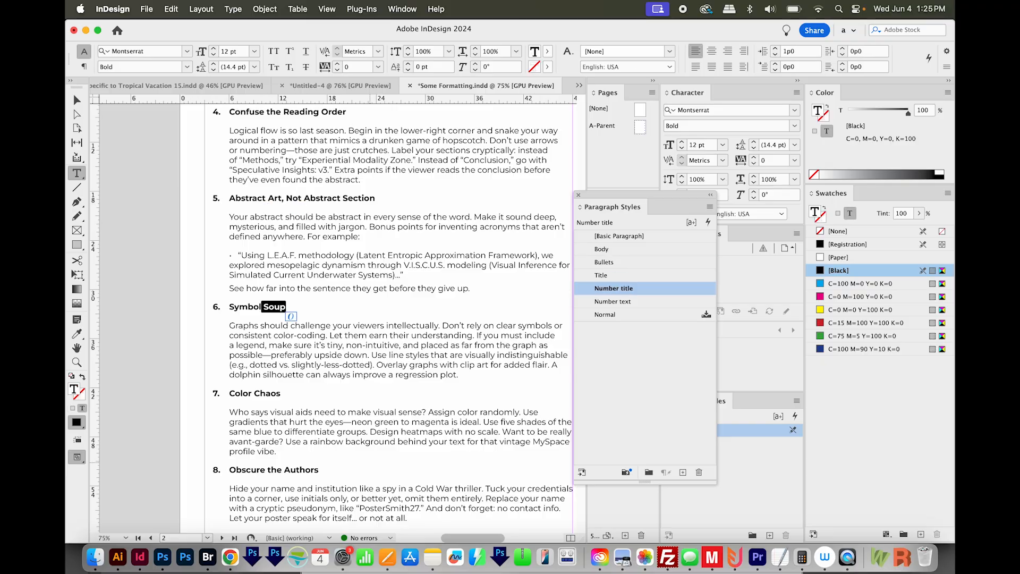